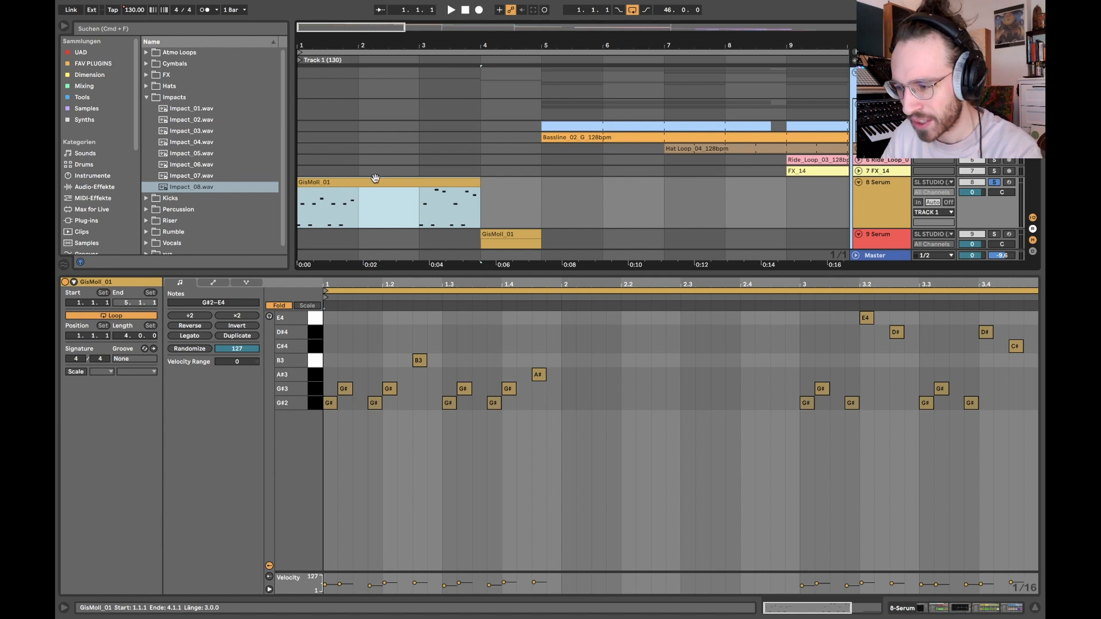
Step: Browse the MIDI place to MIDI FILES Peak Time, collapse its CHORDS folder and expand MELODIES
key("super+c")
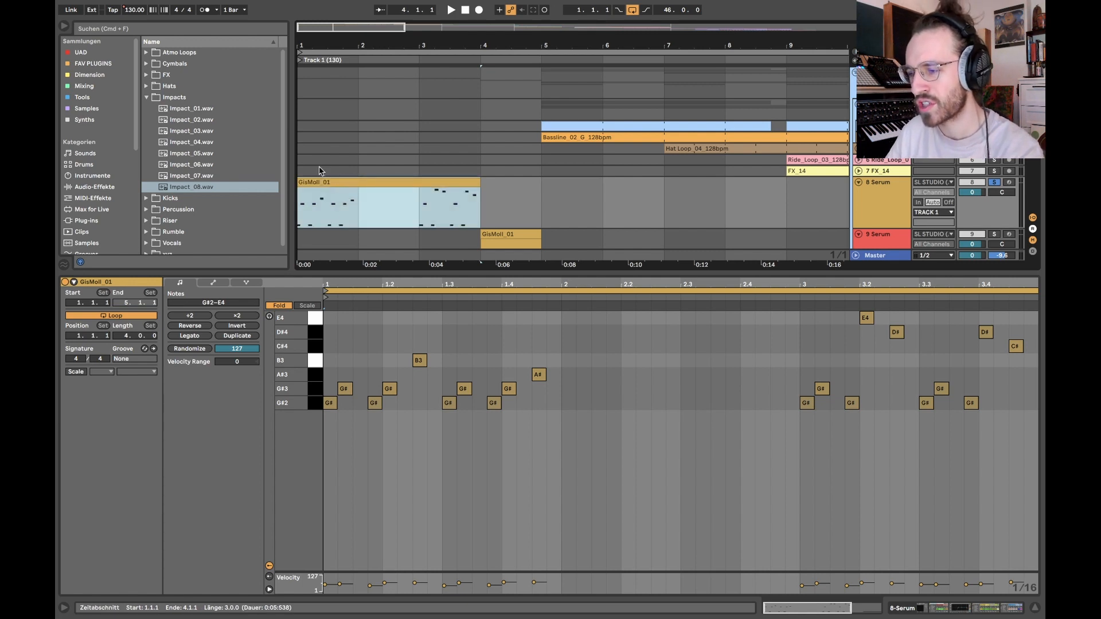
scroll(129, 199, "down", 5)
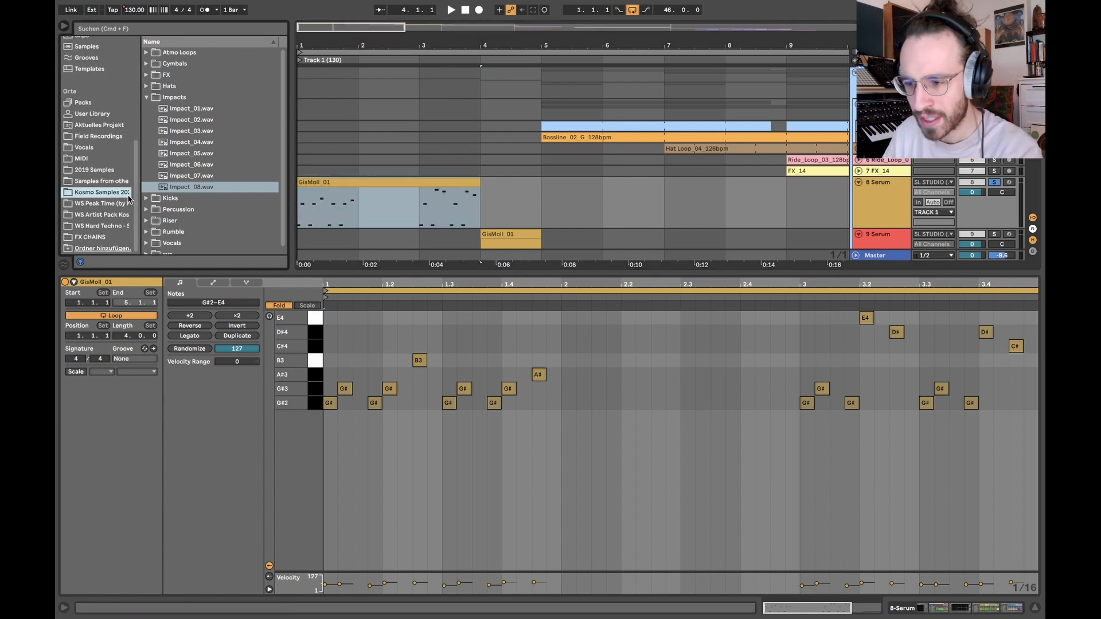
left_click(86, 160)
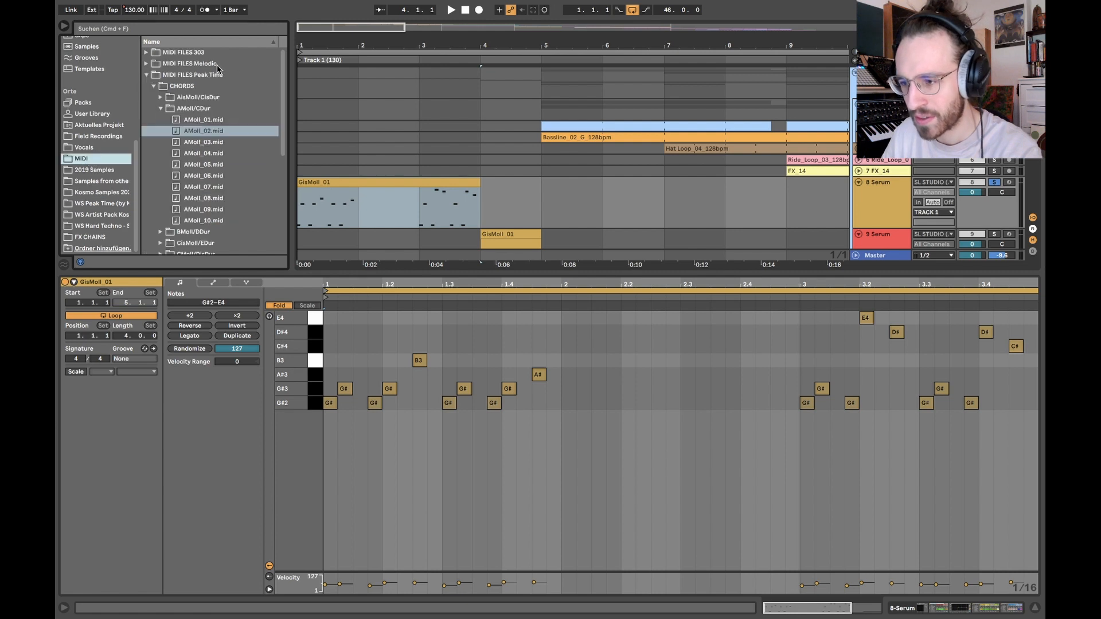
left_click(147, 76)
left_click(147, 75)
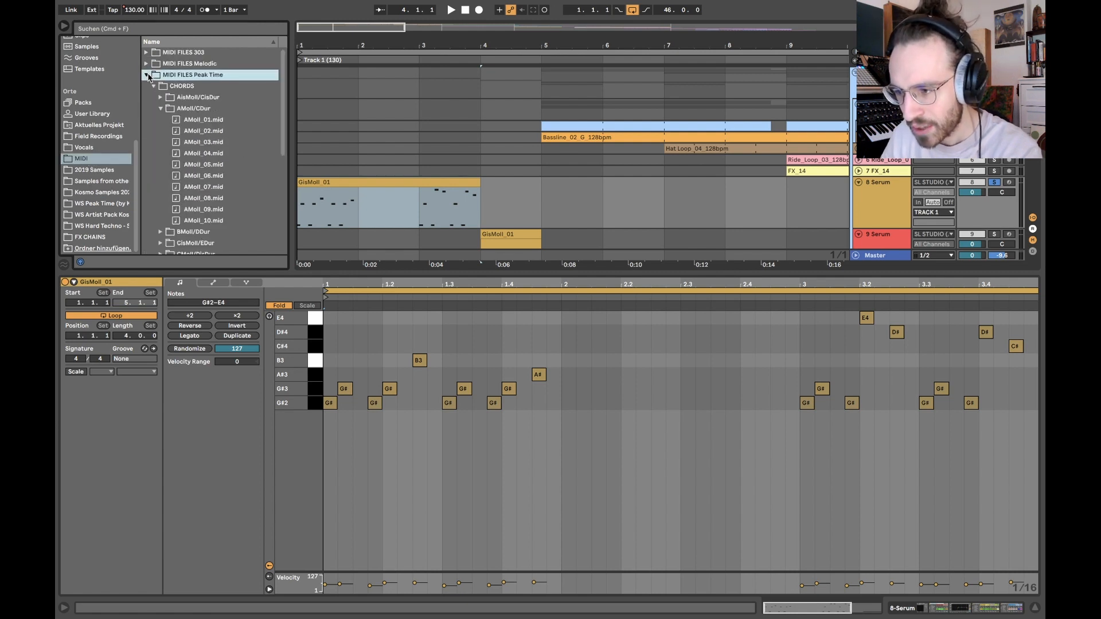
left_click(154, 86)
left_click(153, 98)
left_click(154, 87)
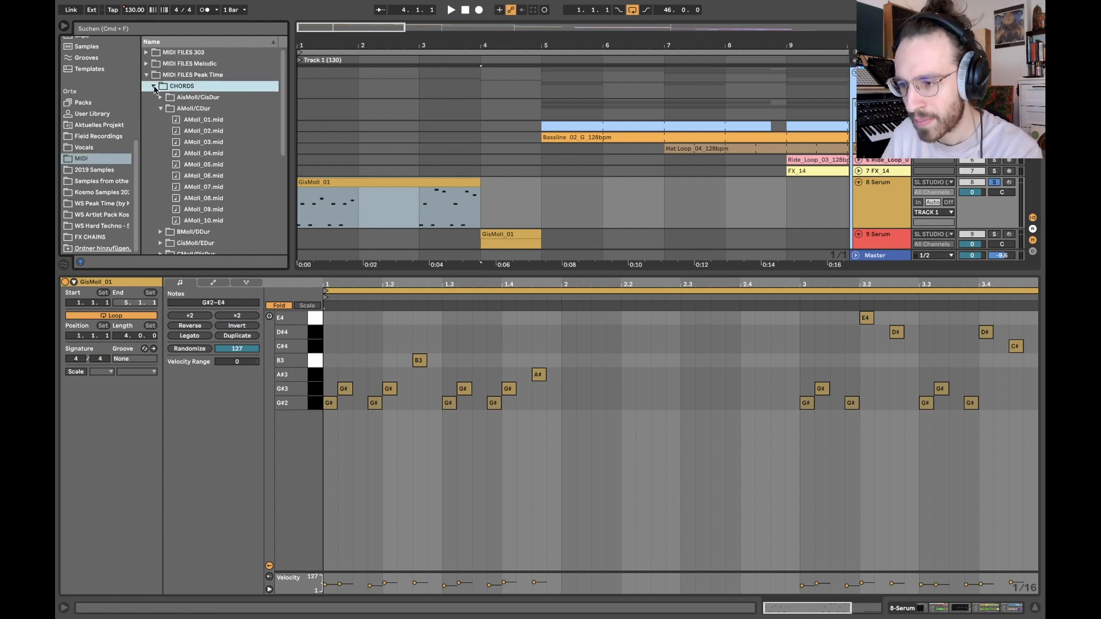
left_click(153, 86)
left_click(153, 97)
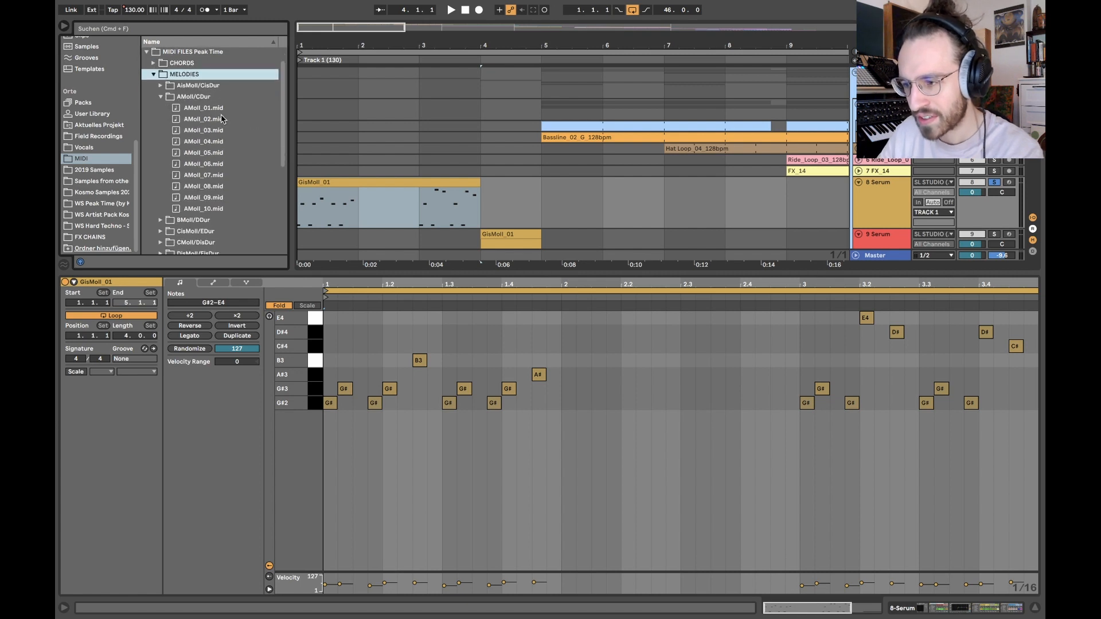
Step: Hide the clip detail view and look through the melody subfolders by key, from AisMoll/CisDur to BMoll/DDur
key("super+alt+l")
left_click(219, 131)
left_click(160, 120)
left_click(186, 112)
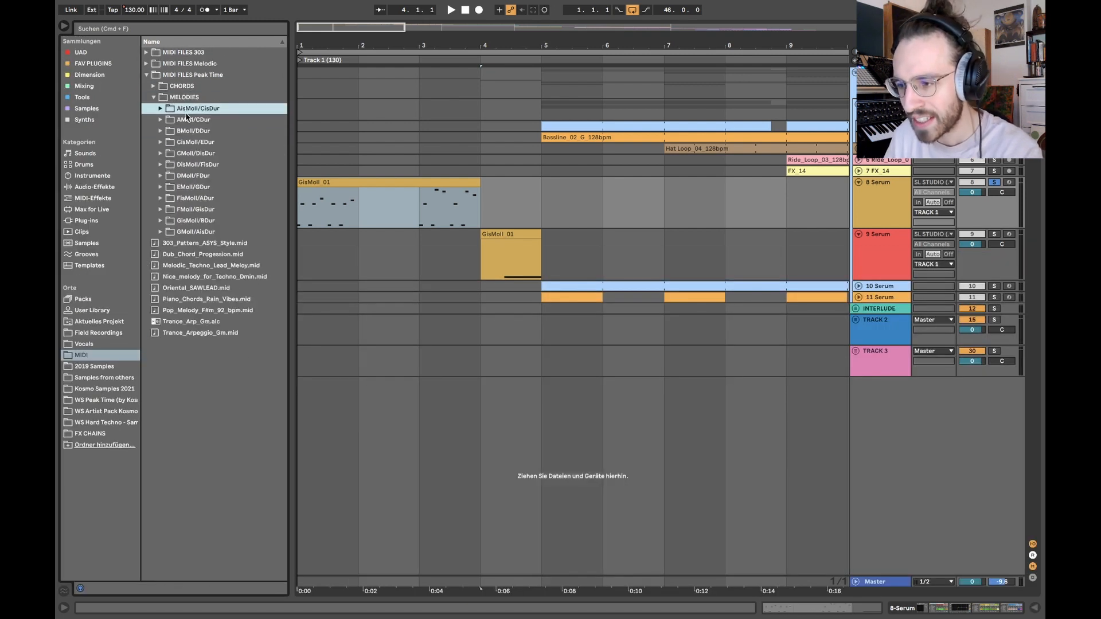
left_click(183, 119)
left_click(160, 120)
left_click(160, 120)
left_click(160, 131)
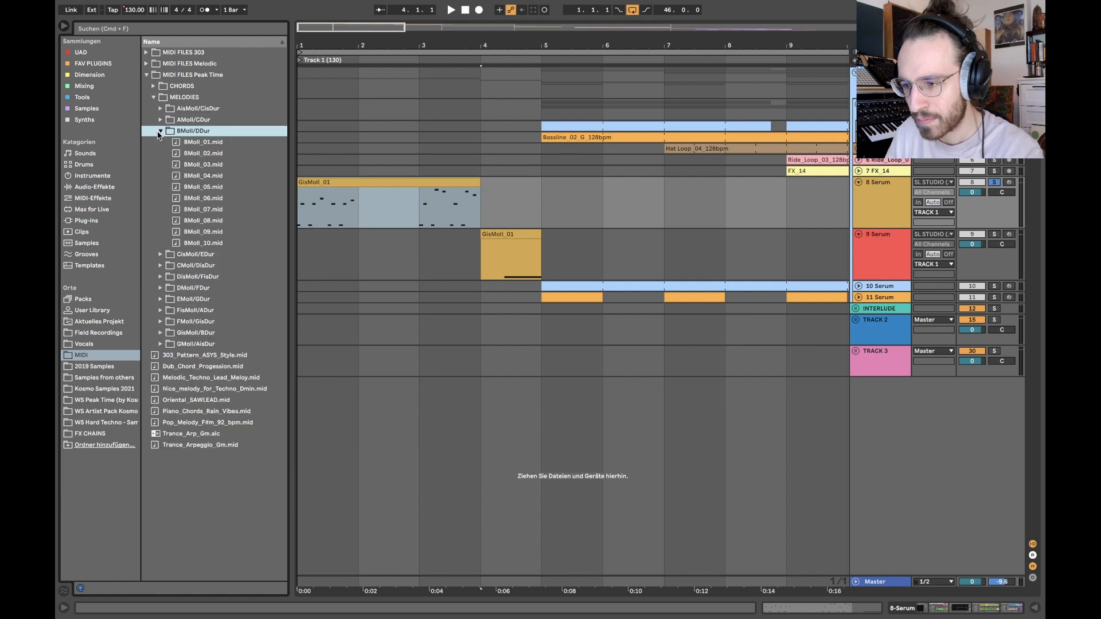
Step: Try placing CMoll_01.mid from the CMoll/DisDur melodies folder in the arrangement
left_click(160, 132)
left_click(160, 153)
left_click_drag(217, 164, 571, 212)
key("super+z")
Step: Show the devices of track 8 Serum and open its synth window to view the Lead_10 patch, closing it again
left_click(339, 182)
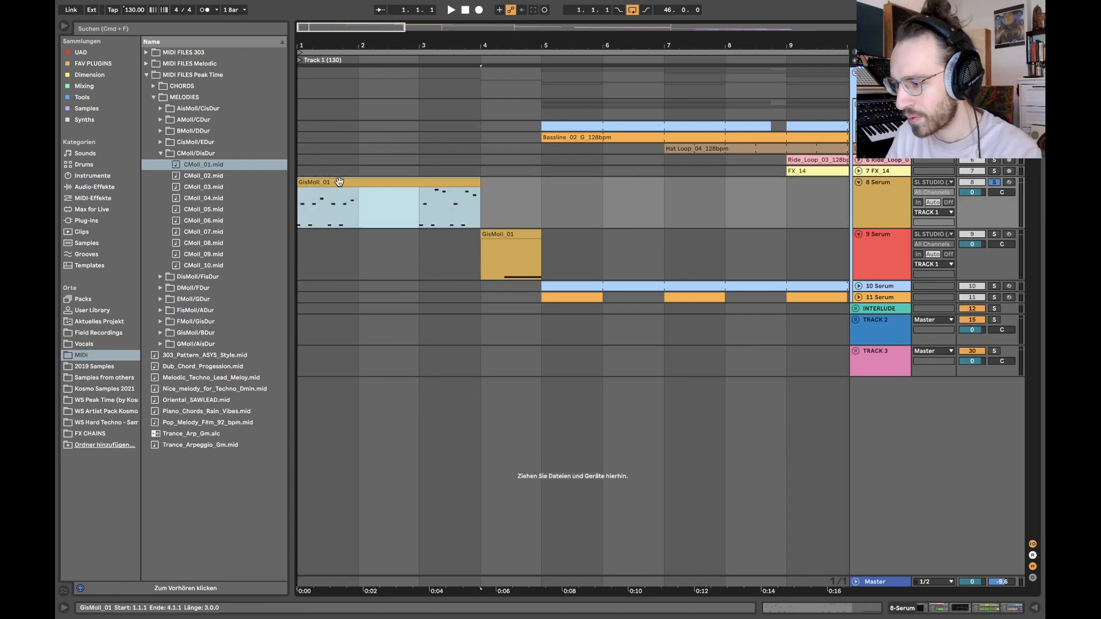
left_click(888, 206)
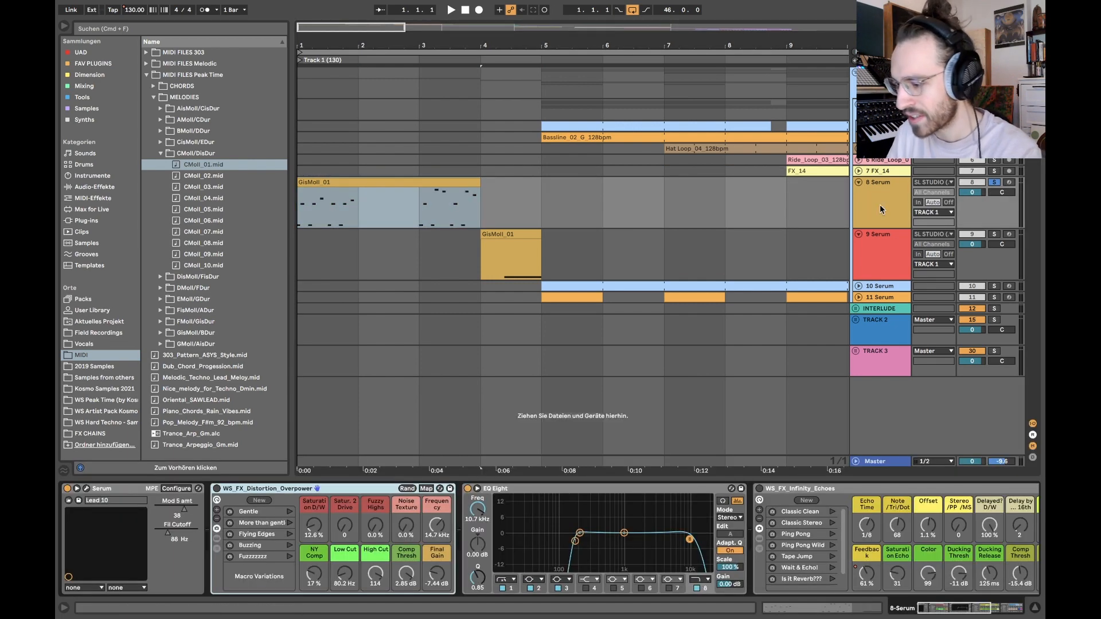
left_click(86, 489)
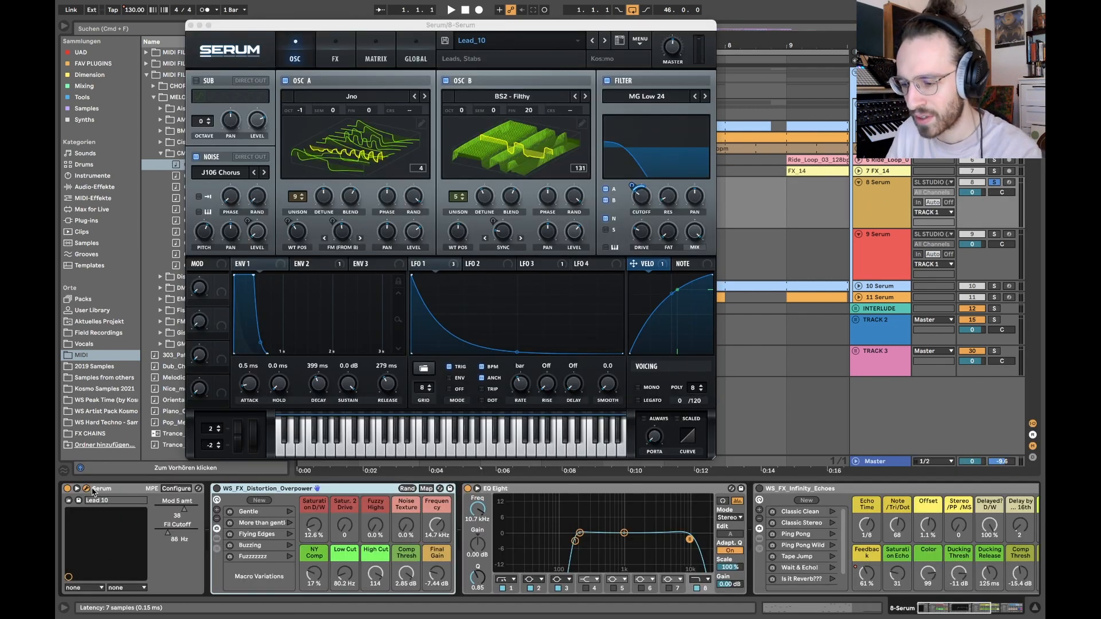
left_click(87, 489)
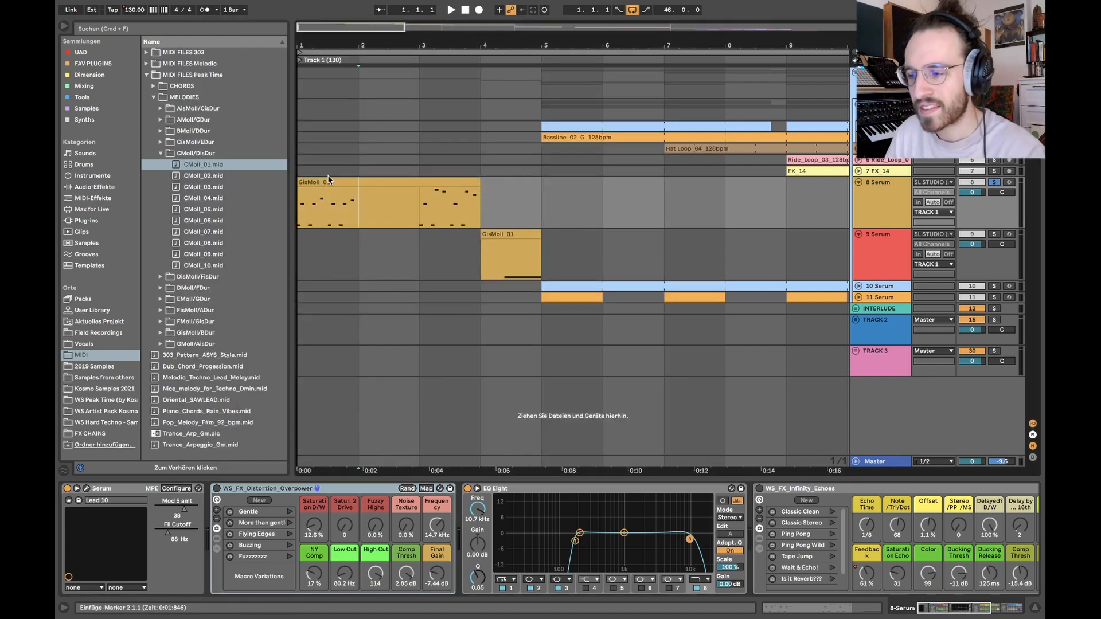
Step: Play the GisMoll_01 melody clip on track 8 from bar 1 through bar 3
left_click(327, 181)
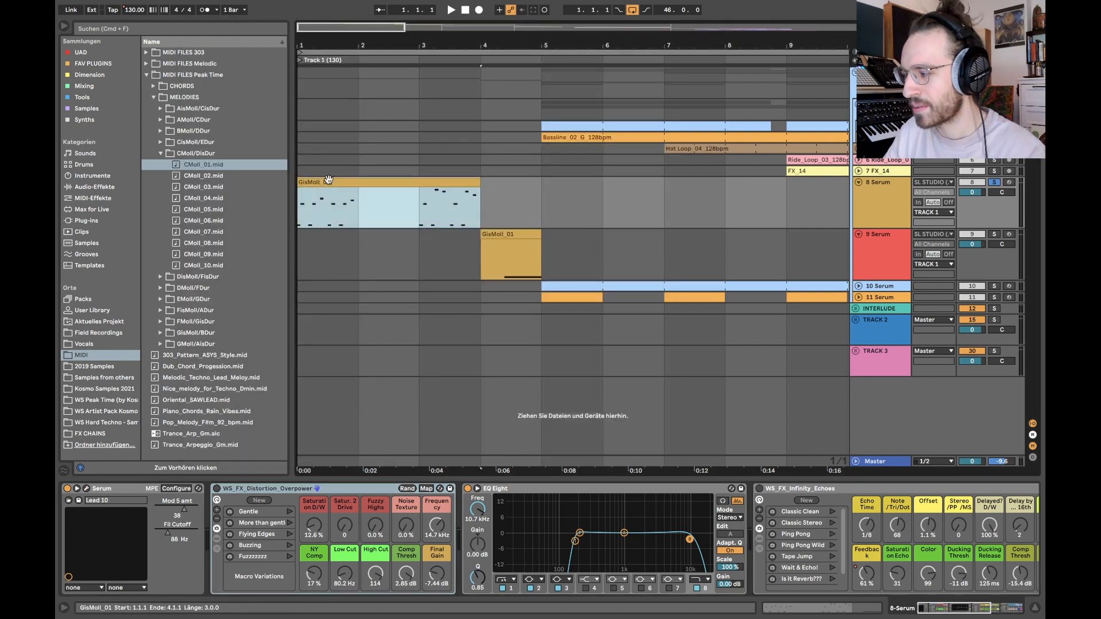
key("space")
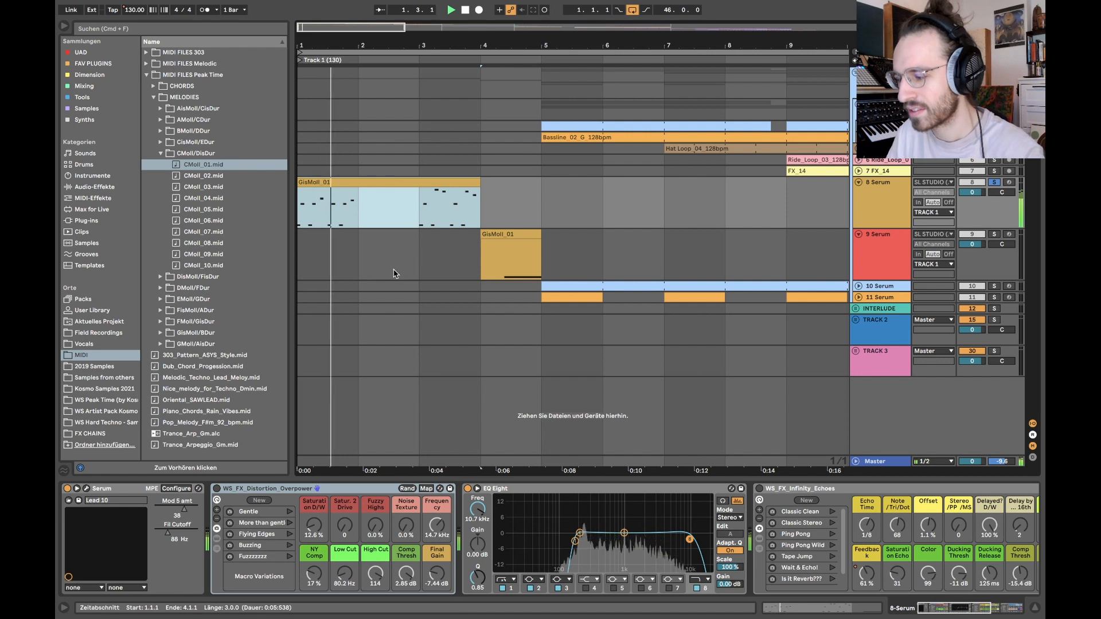
left_click(486, 235)
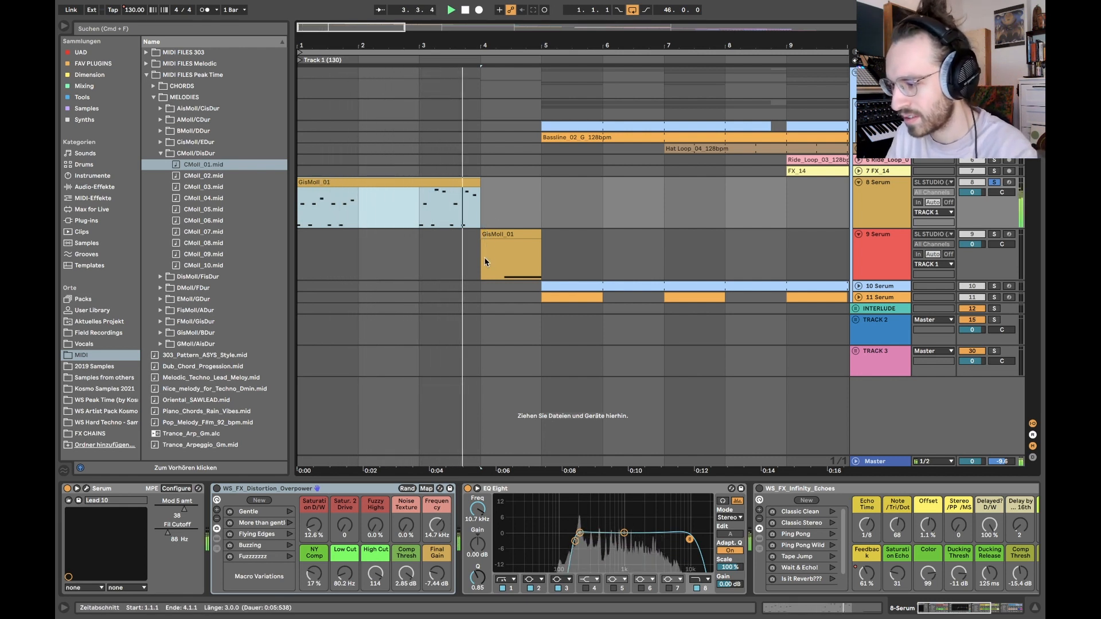
key("space")
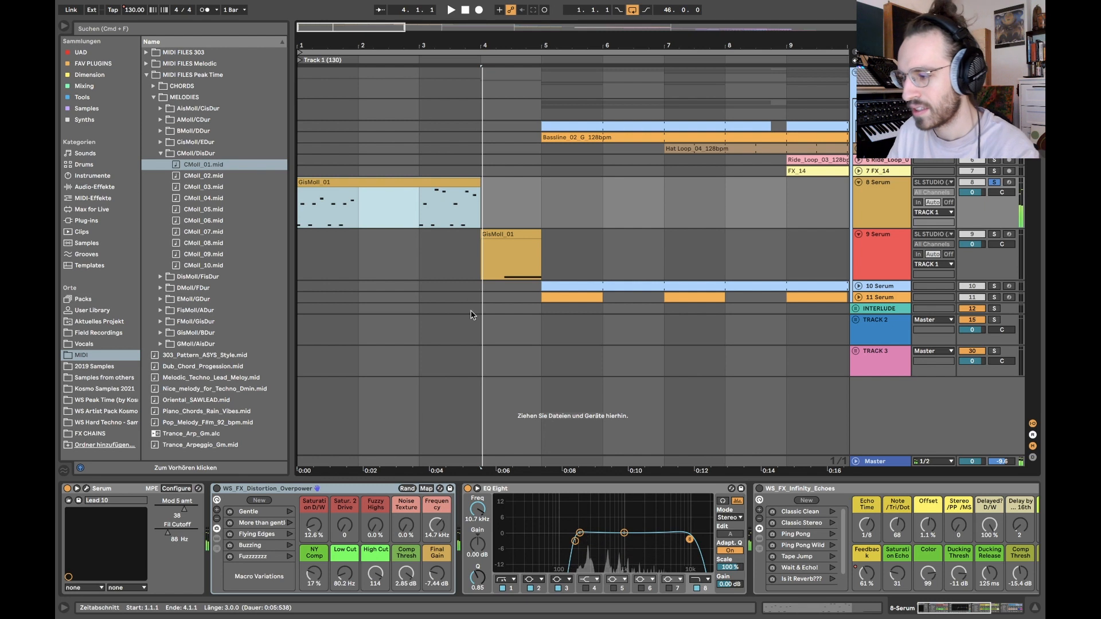
Step: Enable the WS_FX_Distortion_Overpower rack on track 8 and play the lead melody with it
left_click(215, 492)
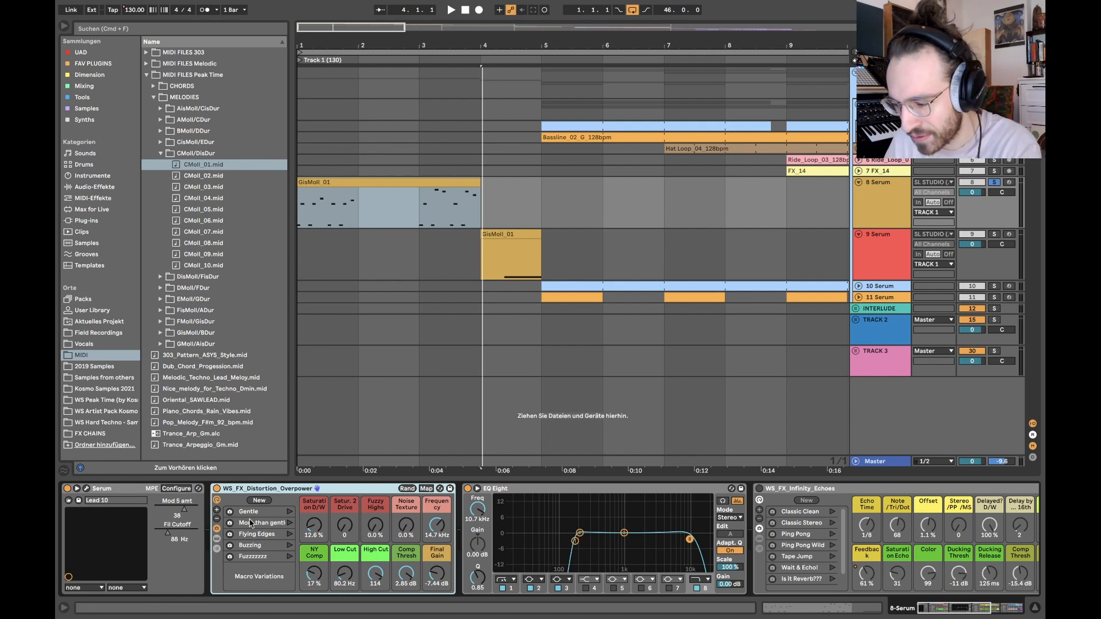
left_click(313, 192)
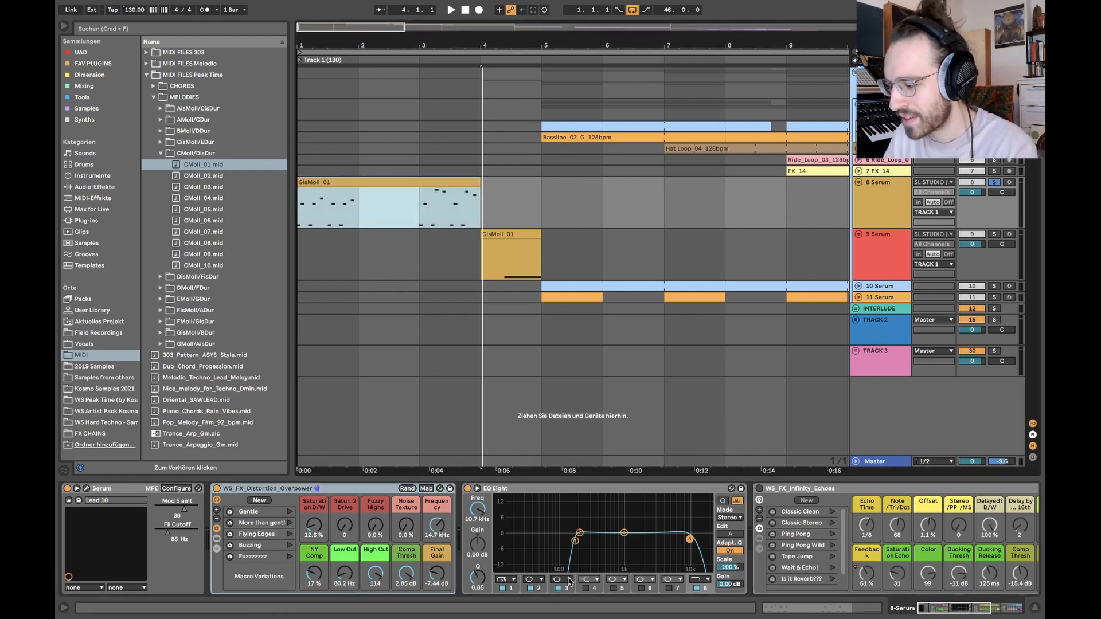
key("space")
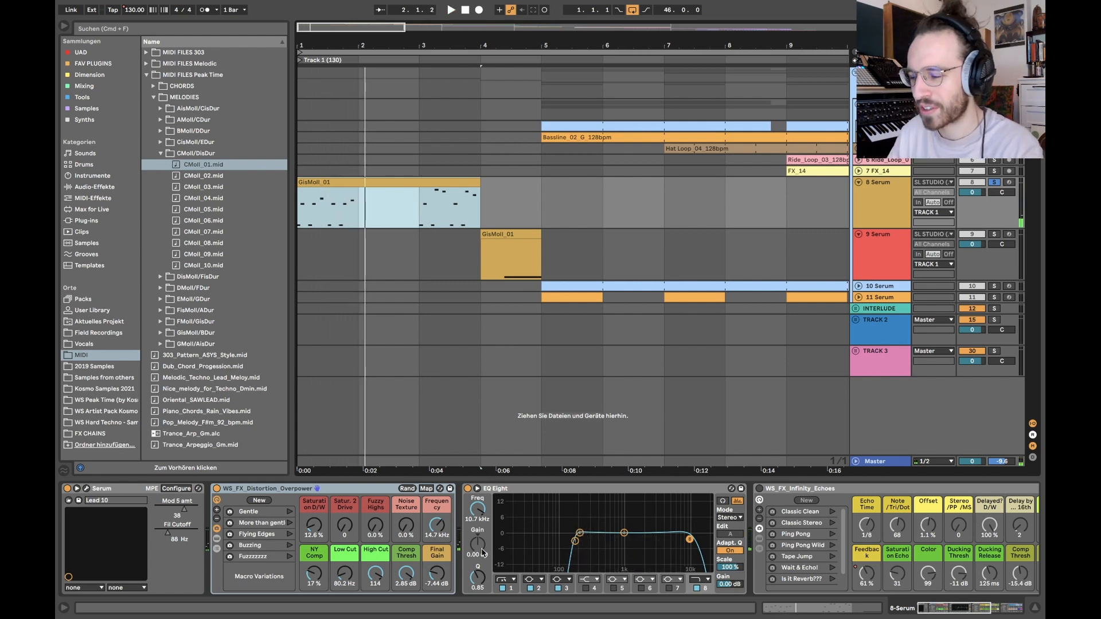
Step: Enable the WS_FX_Infinity_Echoes rack in the lead track's device chain
scroll(517, 534, "right", 5)
scroll(629, 492, "right", 7)
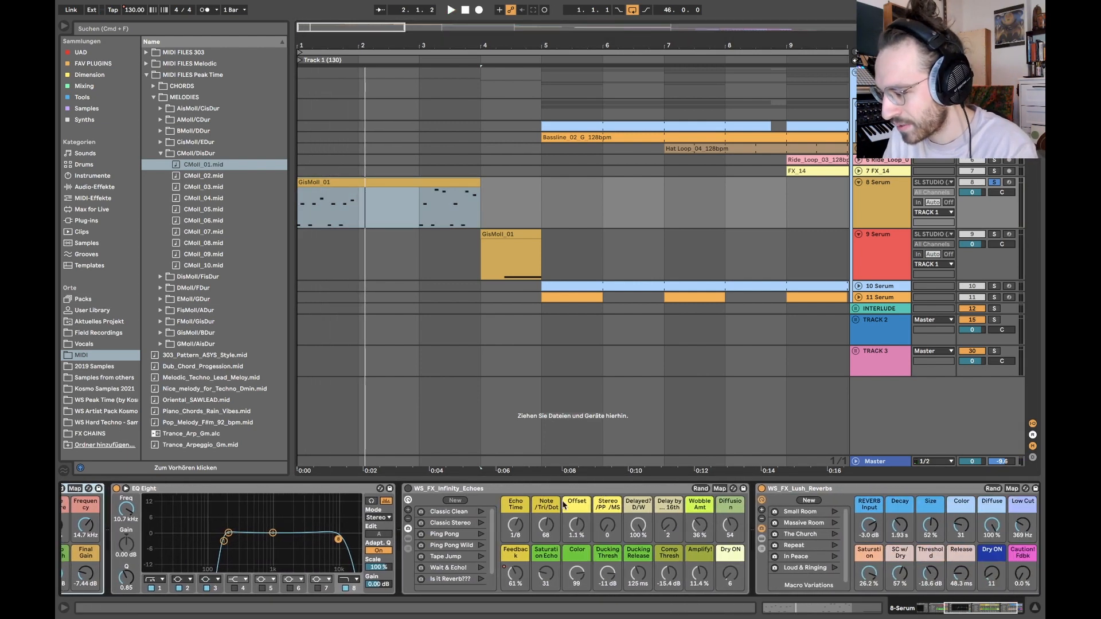
scroll(683, 485, "right", 3)
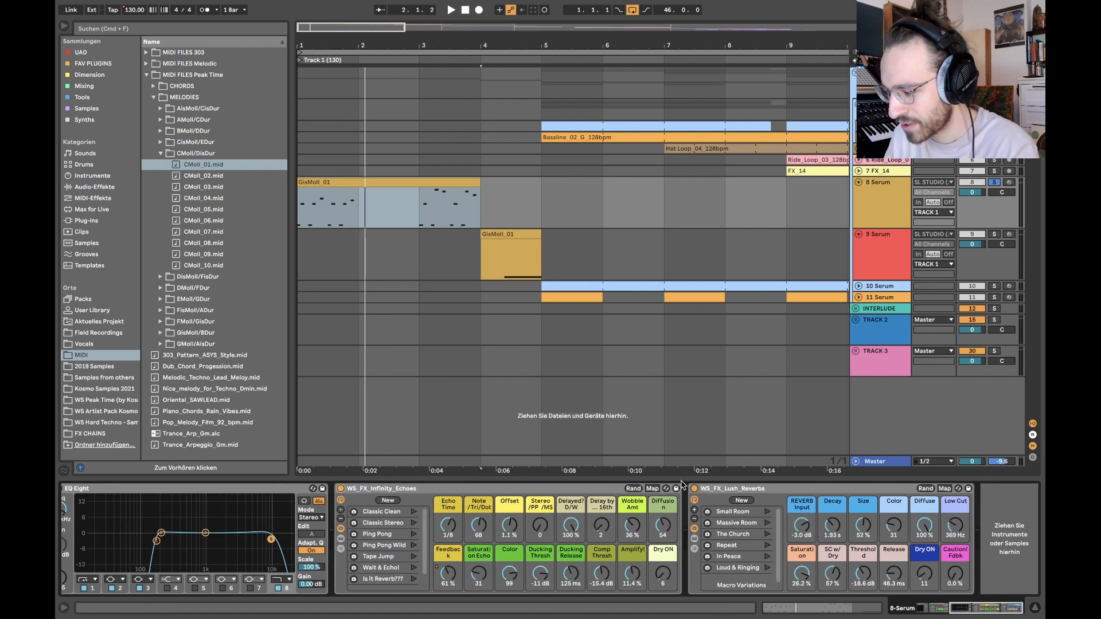
scroll(384, 515, "left", 4)
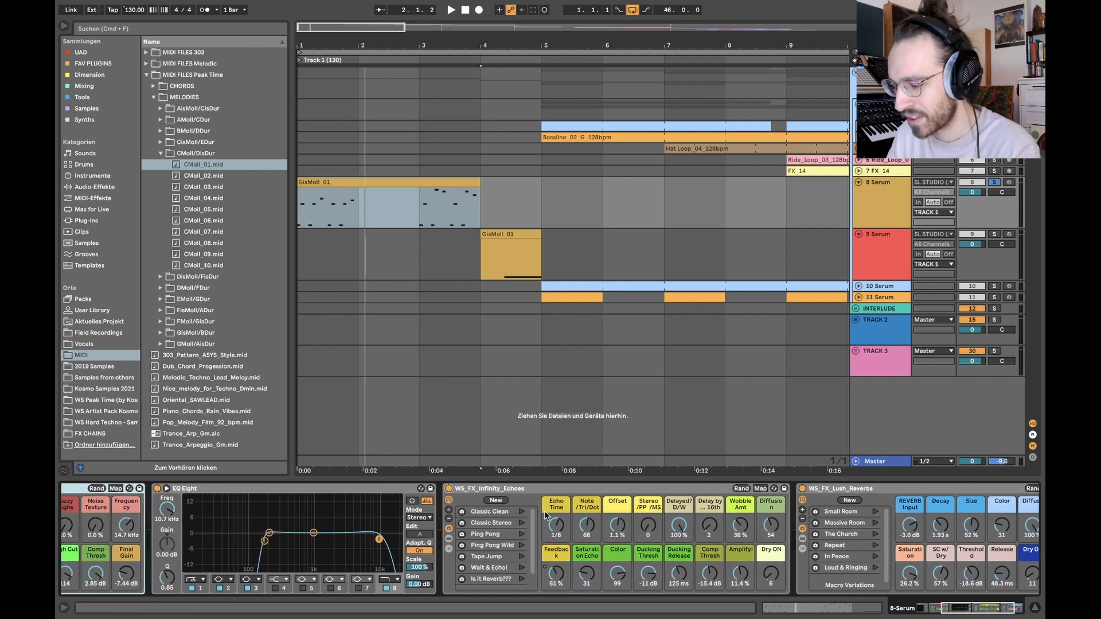
Step: Check the lead track's automation lanes and play the melody with its effects from bar 1 to the end of bar 4
key("a")
key("a")
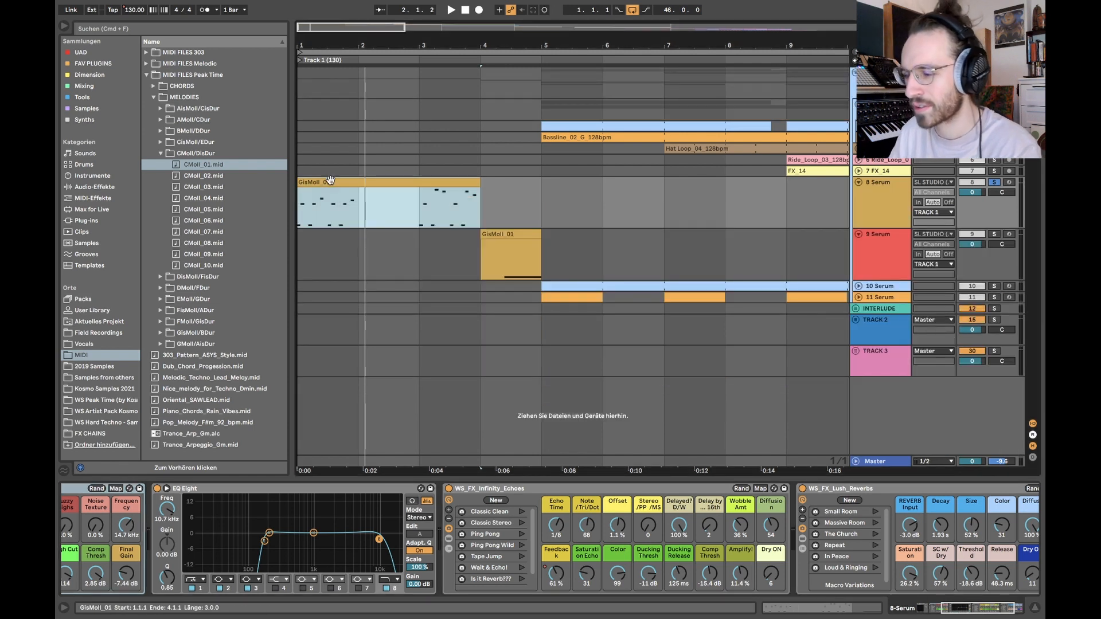
key("space")
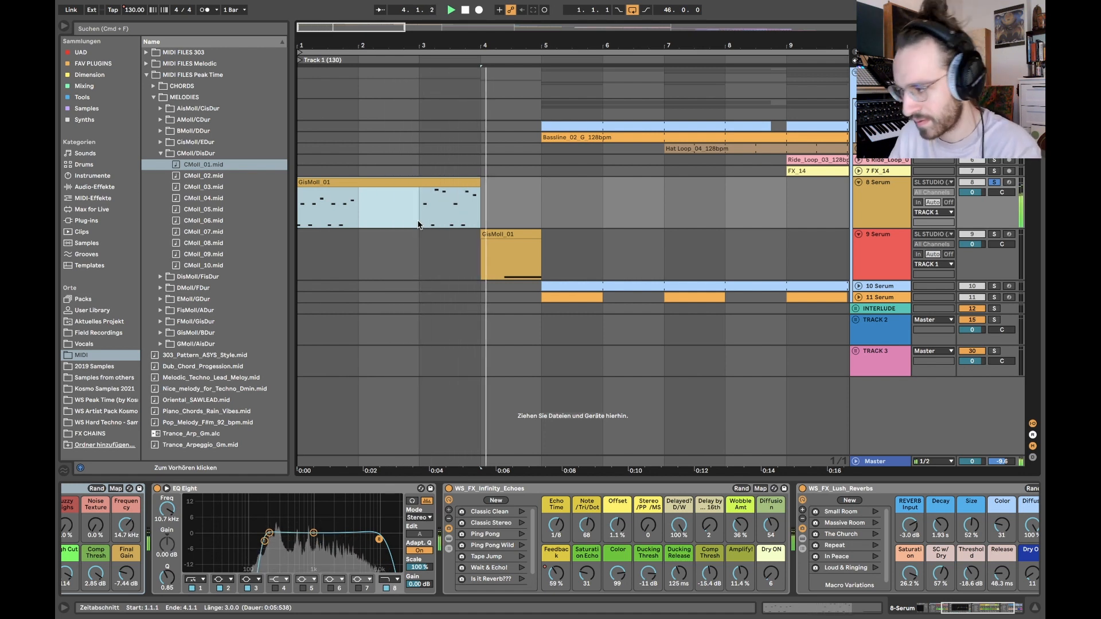
key("space")
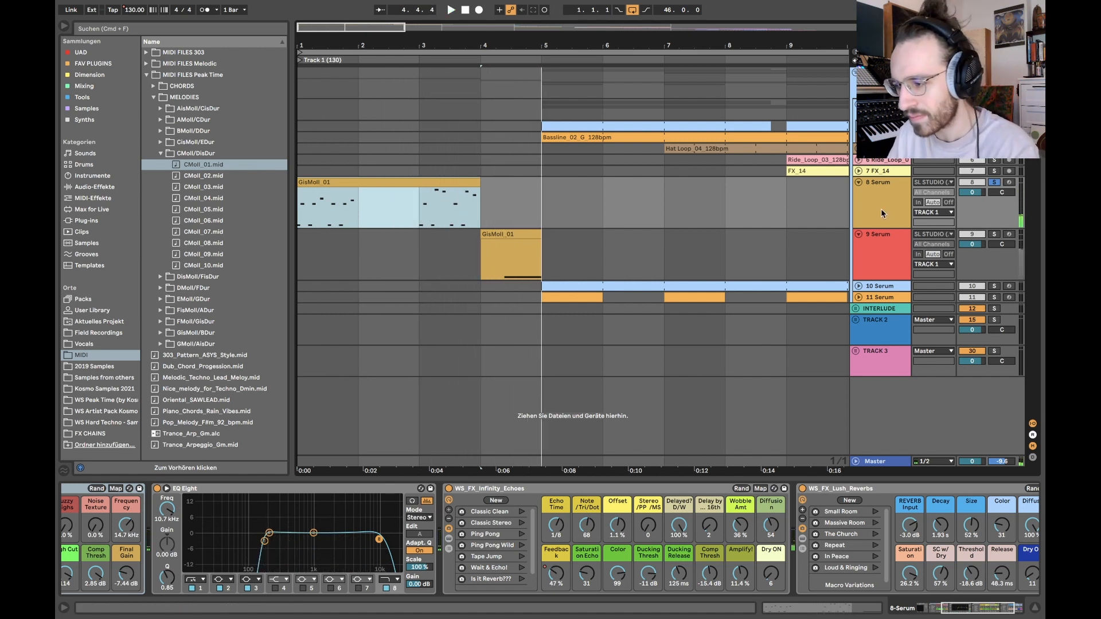
Step: Solo track 9 Serum and open its synth window to examine the Bass_03 patch, closing it again
left_click(870, 253)
mouse_move(483, 208)
left_mouse_down()
mouse_move(444, 202)
mouse_move(523, 186)
mouse_move(491, 188)
left_mouse_up()
left_click_drag(485, 255, 522, 255)
left_click(990, 233)
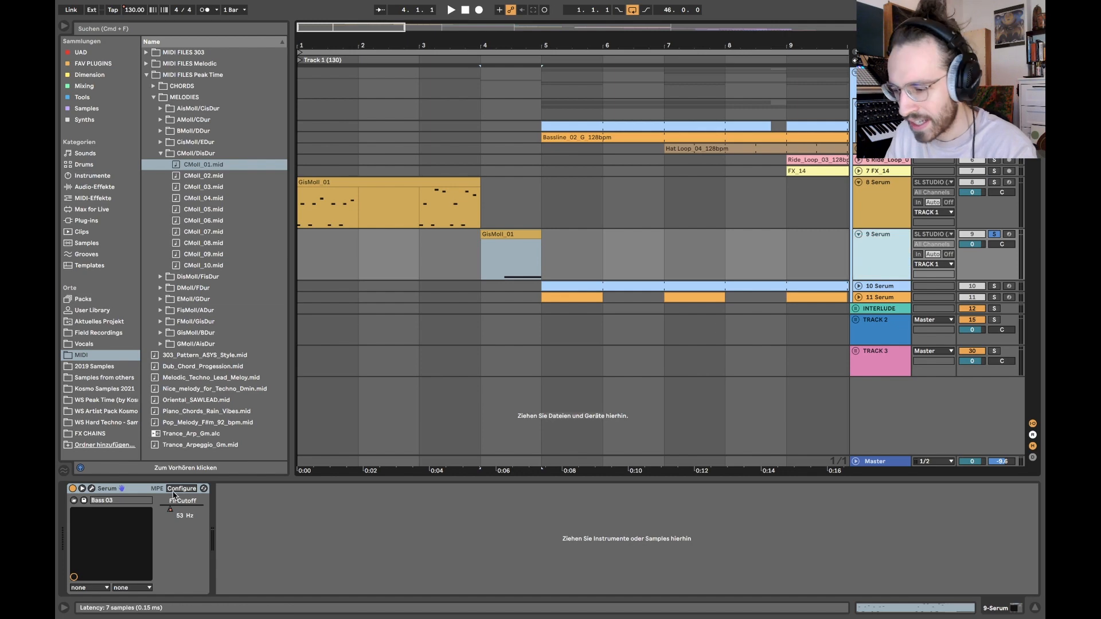
left_click(90, 489)
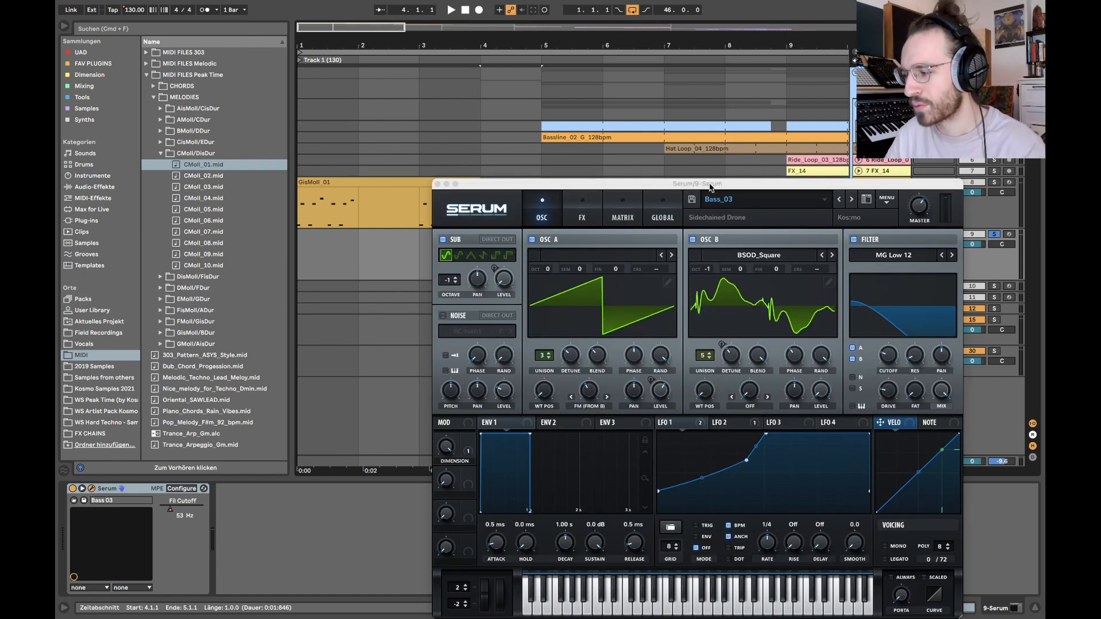
left_click_drag(724, 186, 607, 68)
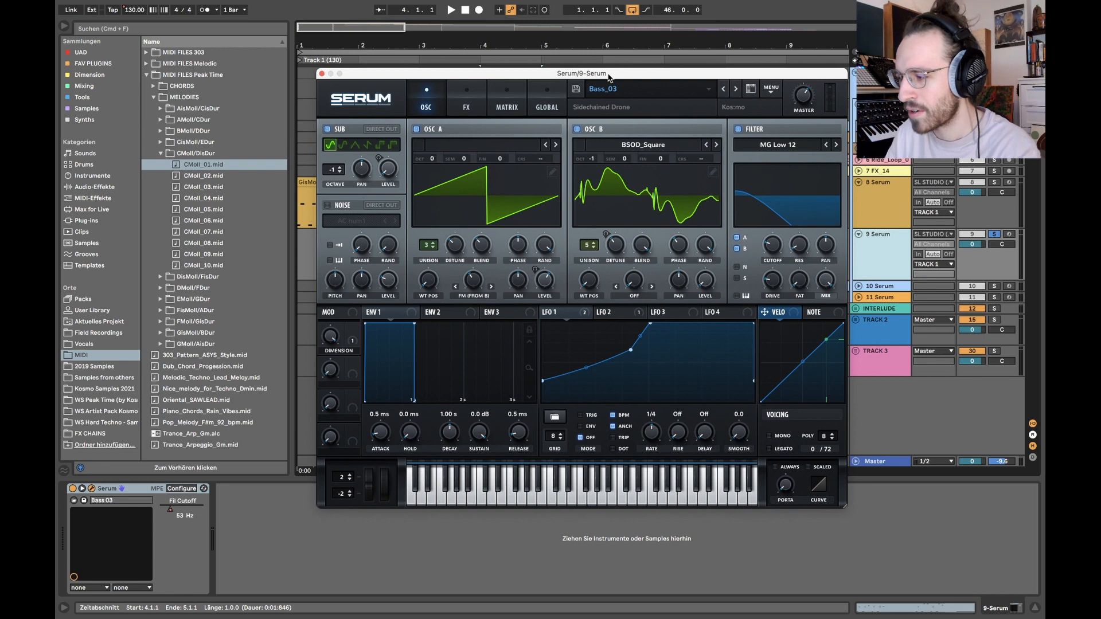
left_click(320, 76)
Step: Show the automation lanes to inspect the Fil Cutoff ramp in bar 4 of track 9, and hide them again
key("a")
left_click_drag(487, 286, 534, 288)
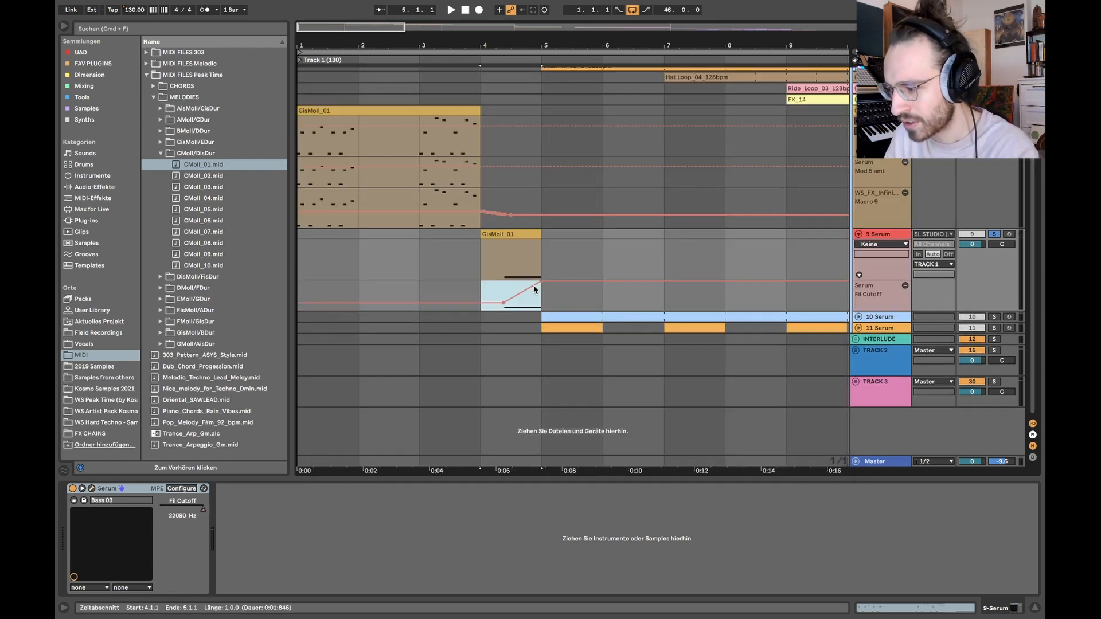
key("a")
Step: Play the soloed bass clip on track 9 from bar 4 and turn the track's solo off
left_click(483, 255)
key("space")
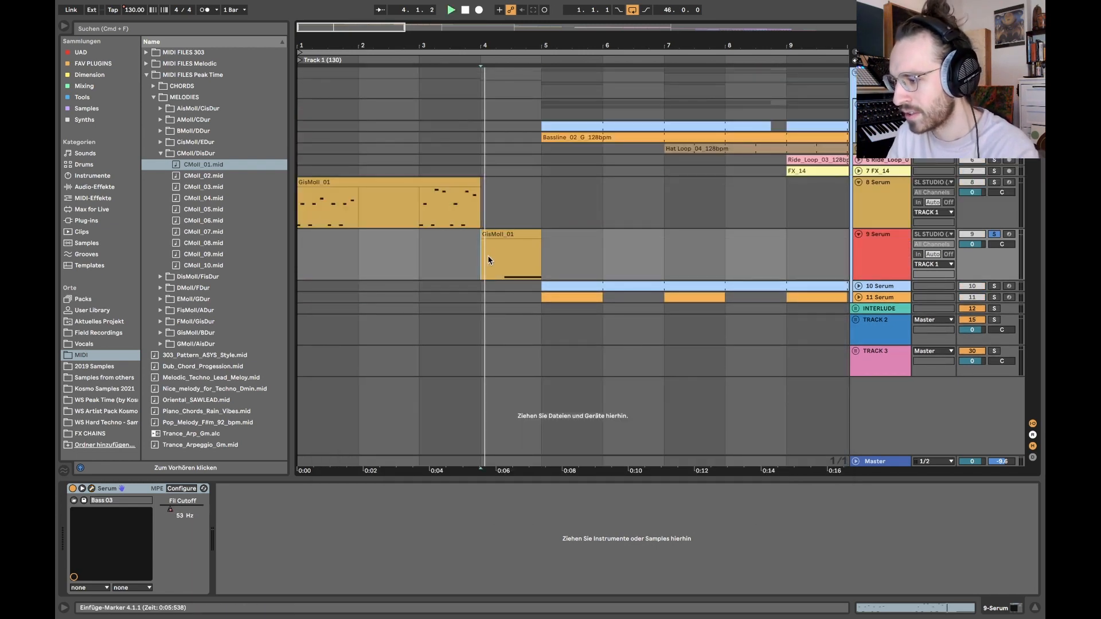
scroll(491, 262, "down", 5)
key("space")
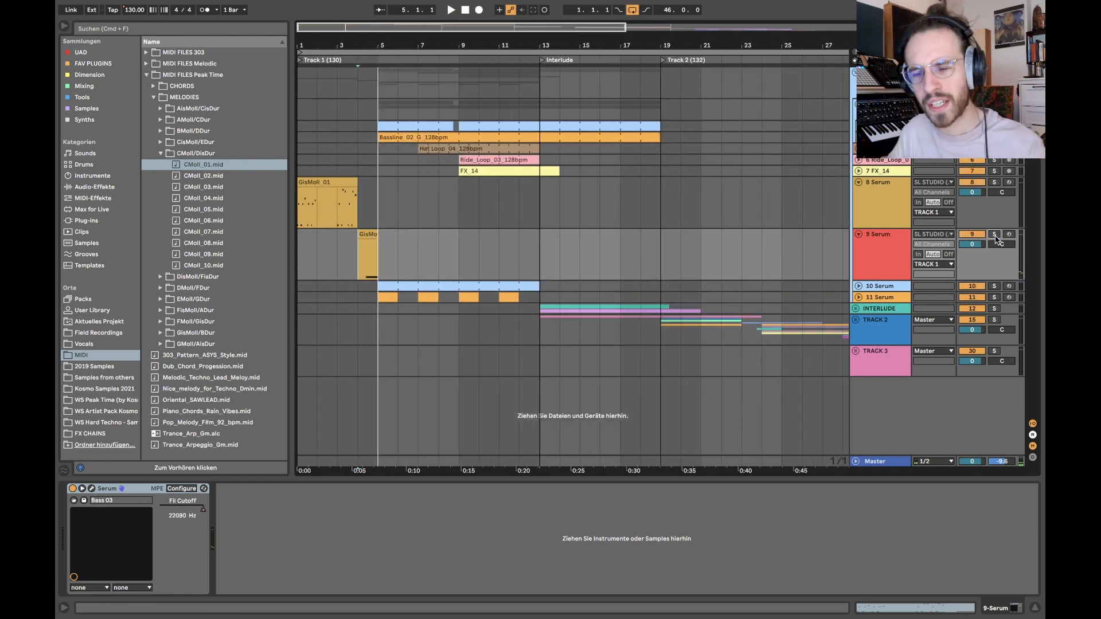
Step: Play the full arrangement from bar 1 with all tracks and show the WS_Kick_09_G# track's devices
scroll(298, 201, "up", 5)
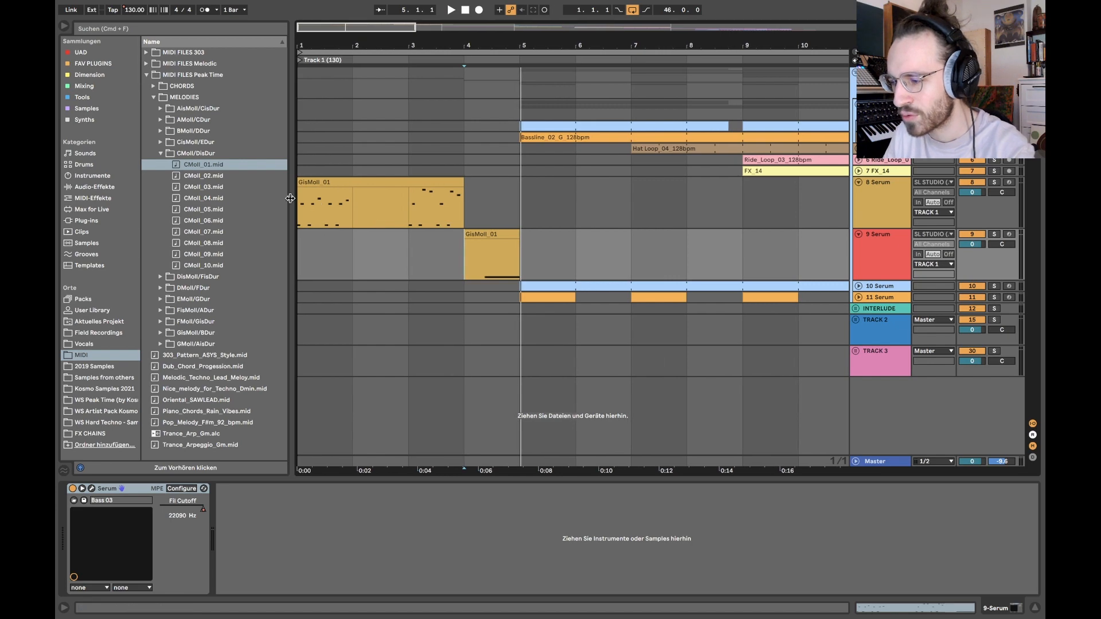
left_click(299, 202)
key("space")
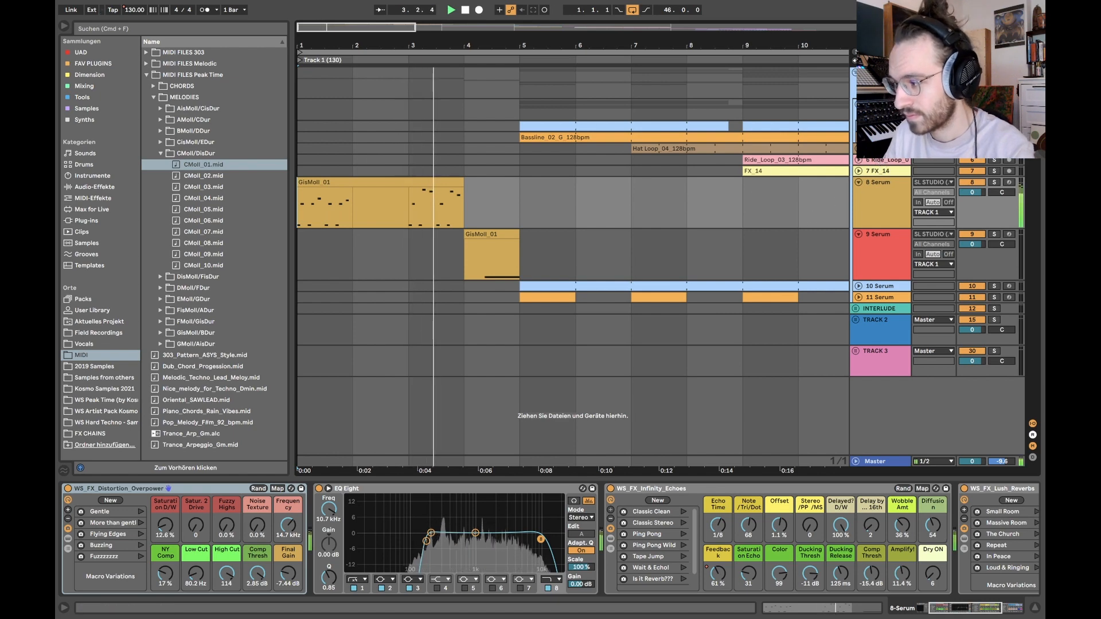
left_click(880, 126)
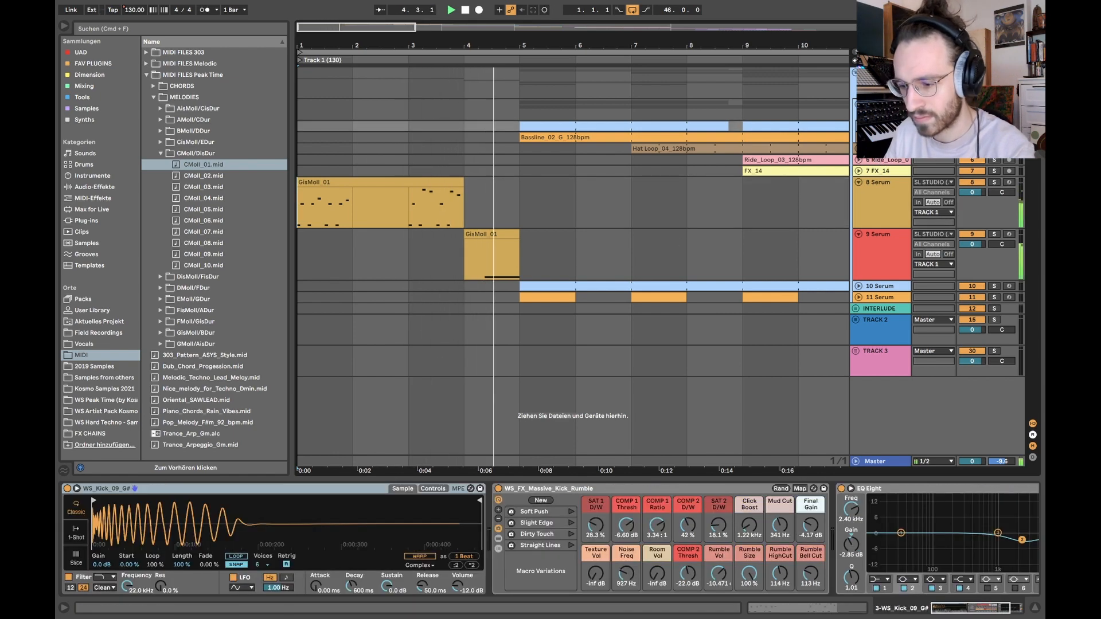
key("minus")
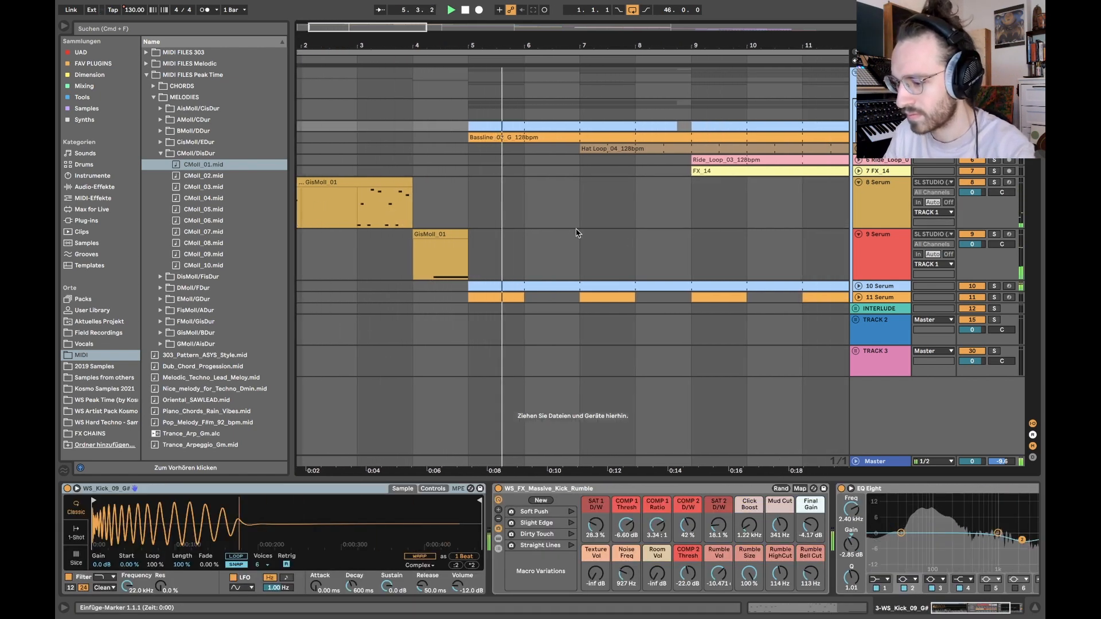
Step: Bypass the WS_FX_Massive_Kick_Rumble rack and EQ Eight on the kick track, and play the dry kick from bar 5
key("minus")
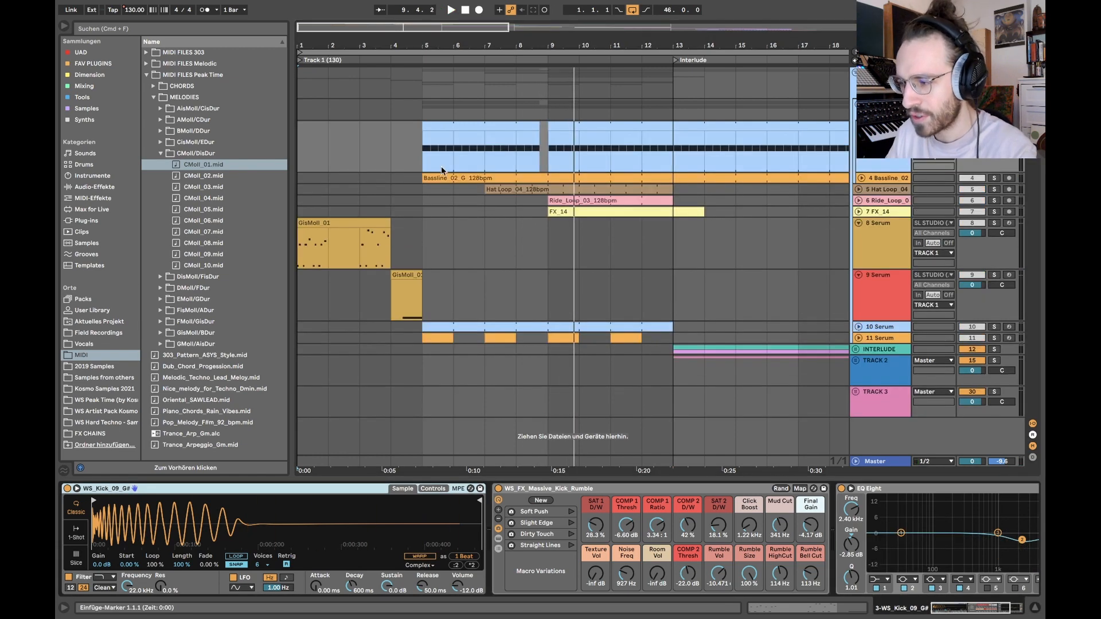
left_click(444, 123)
scroll(546, 541, "right", 3)
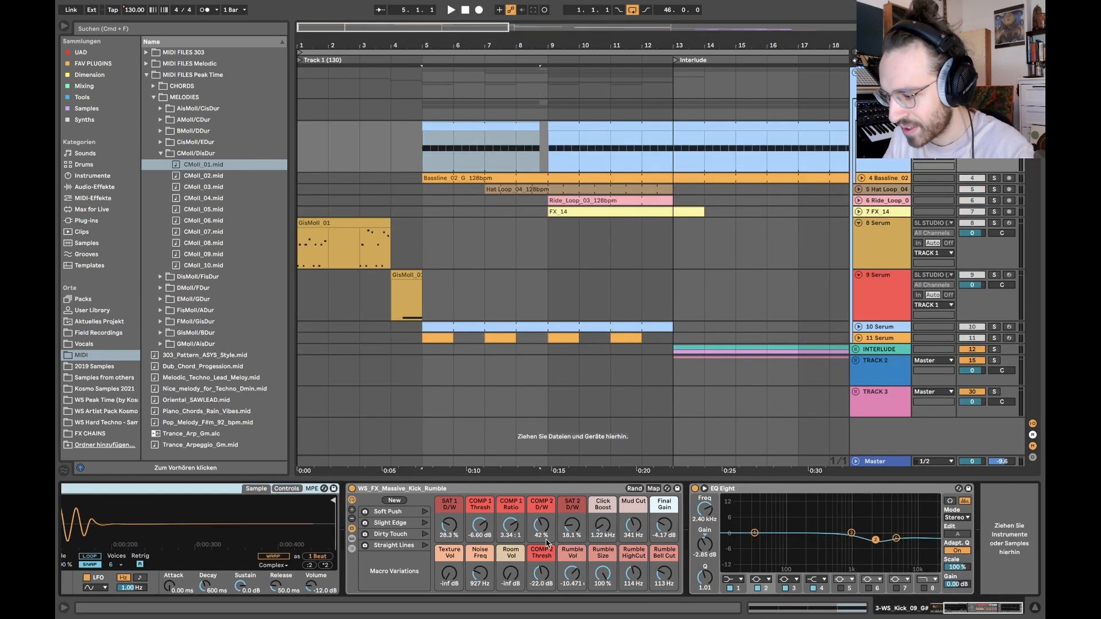
left_click(352, 489)
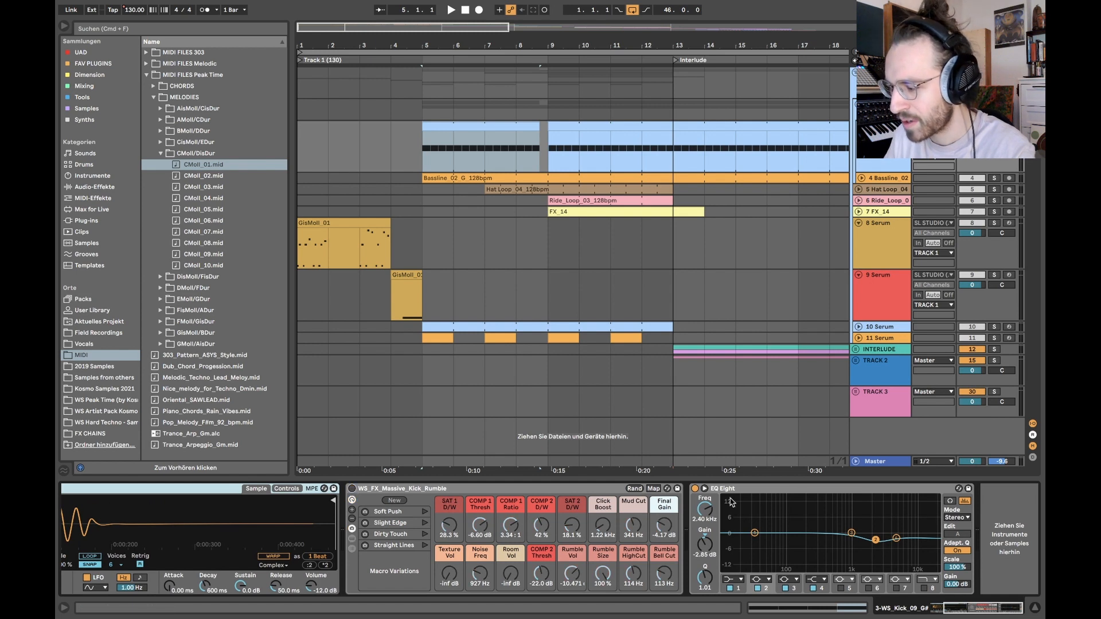
left_click(696, 488)
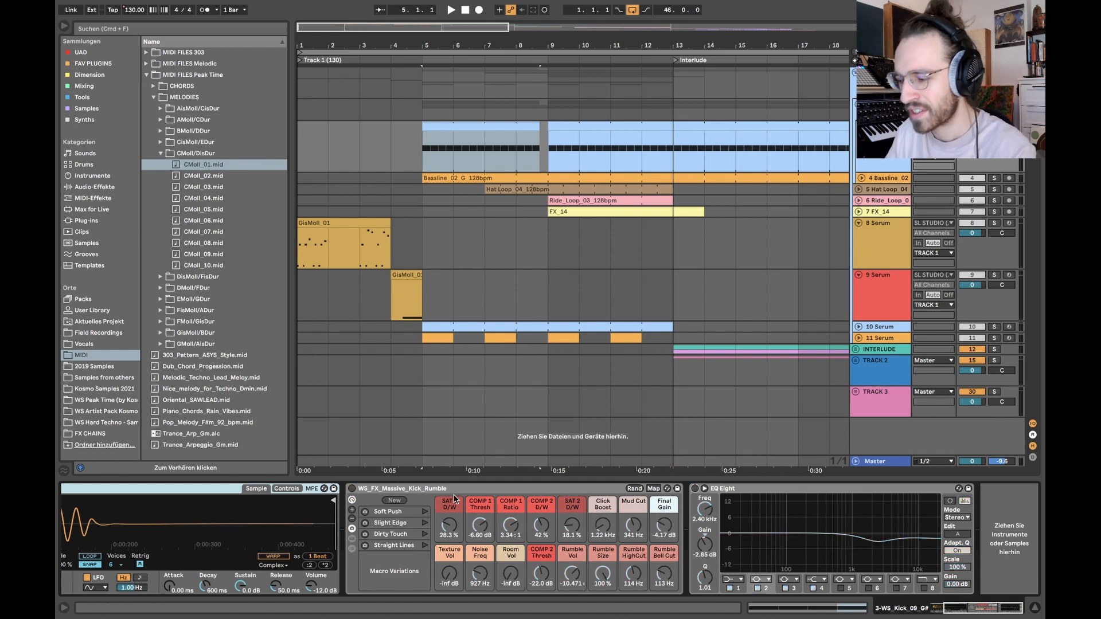
scroll(455, 498, "left", 1)
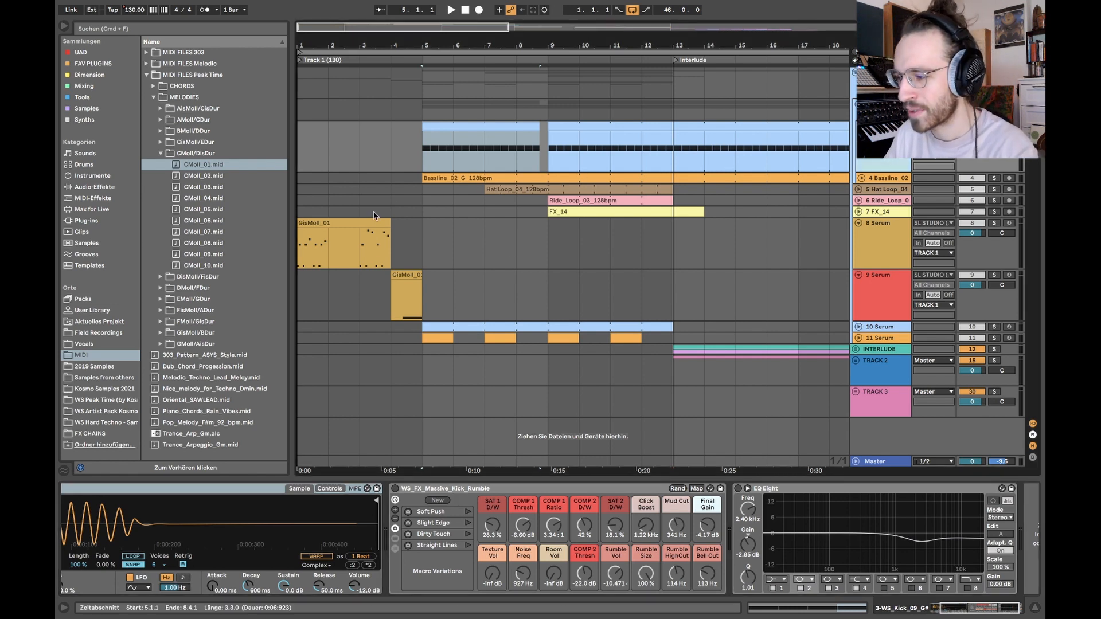
scroll(226, 512, "left", 3)
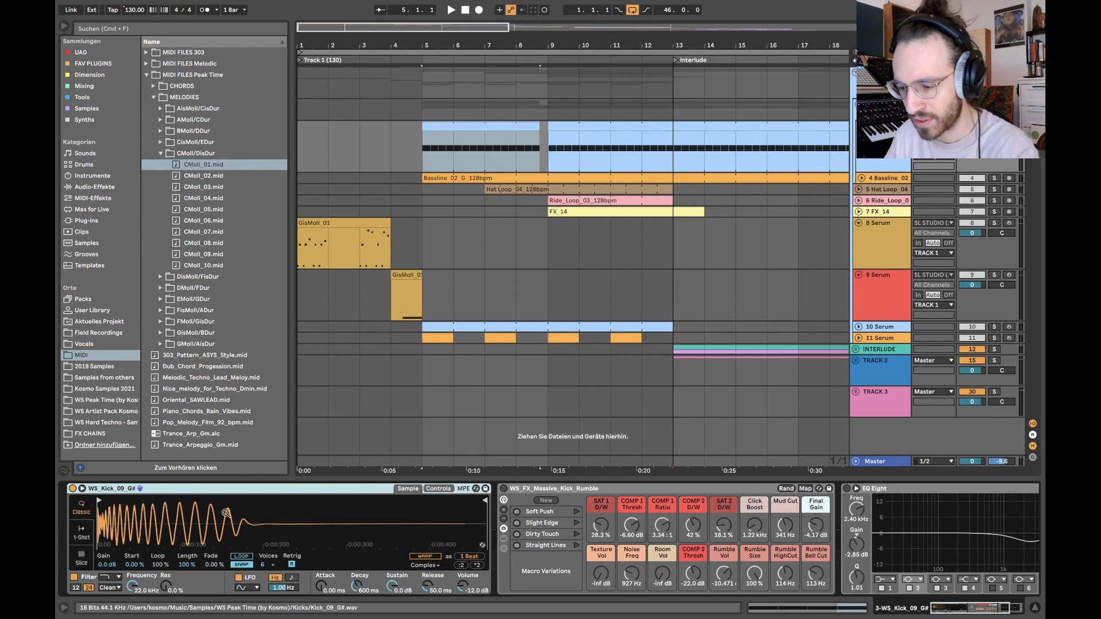
key("space")
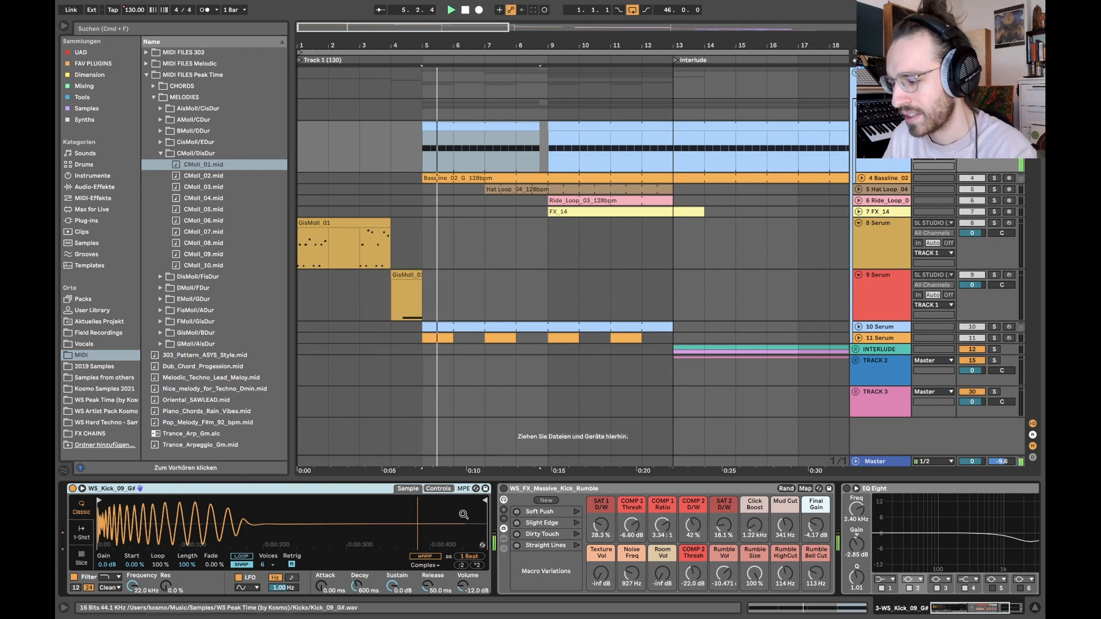
key("space")
Step: Set the kick rack's Rumble Vol to -9.904 dB and play the kick with EQ Eight switched back on
scroll(502, 494, "right", 4)
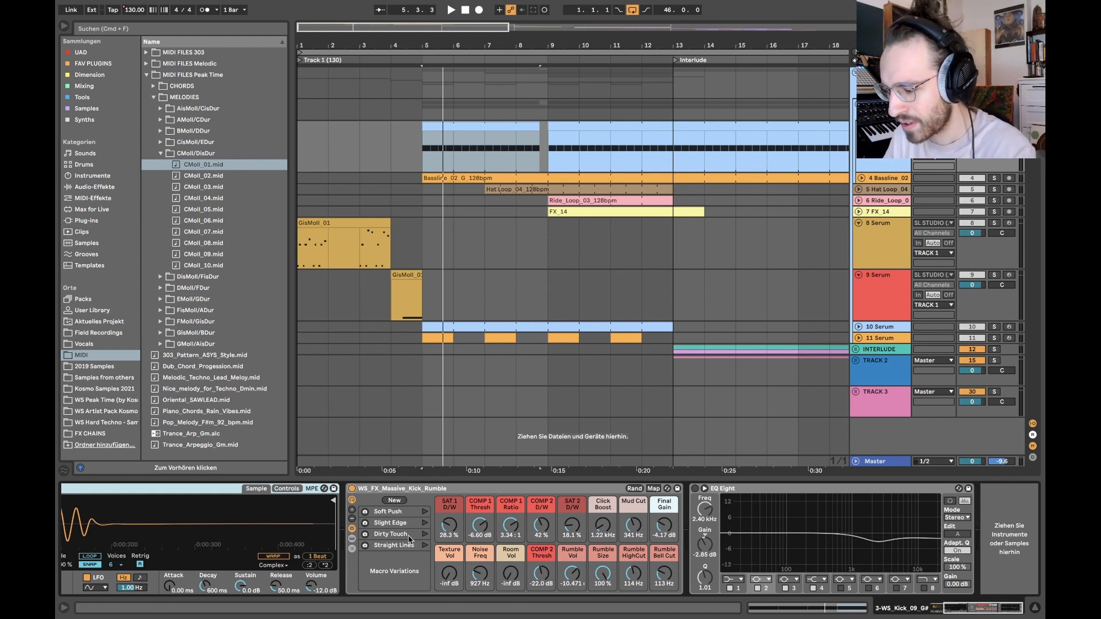
left_click(577, 580)
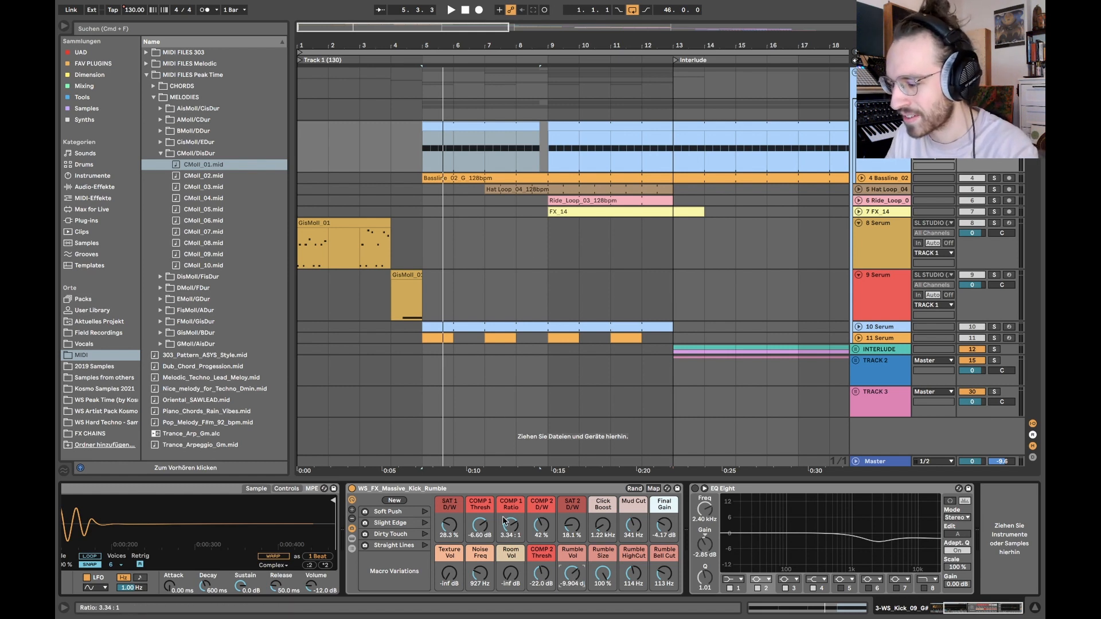
left_click(694, 488)
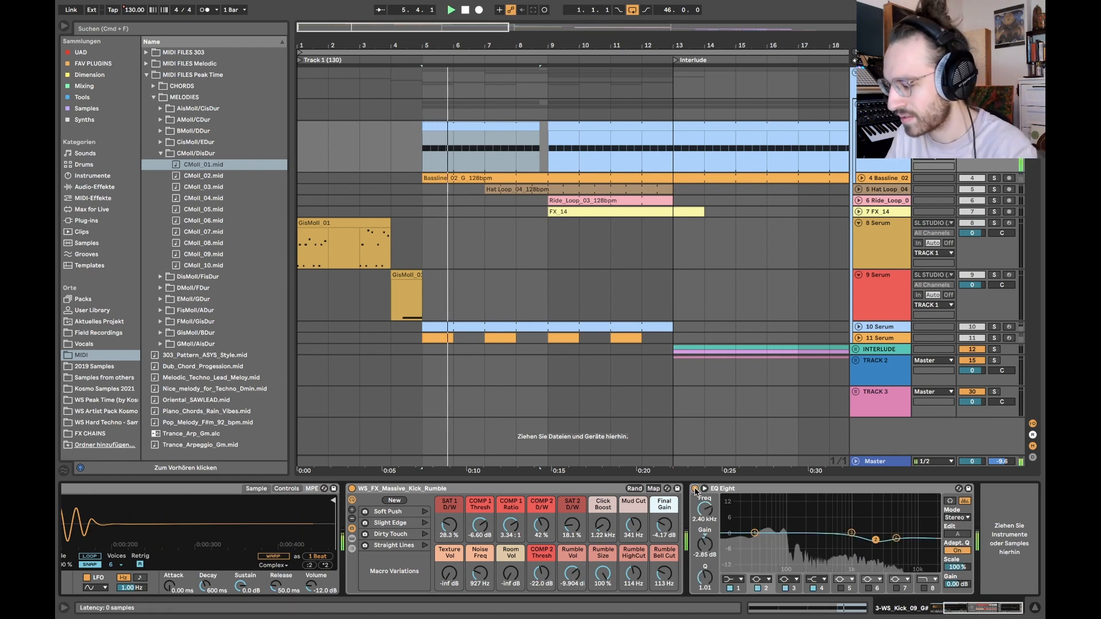
key("space")
key("space")
key("space")
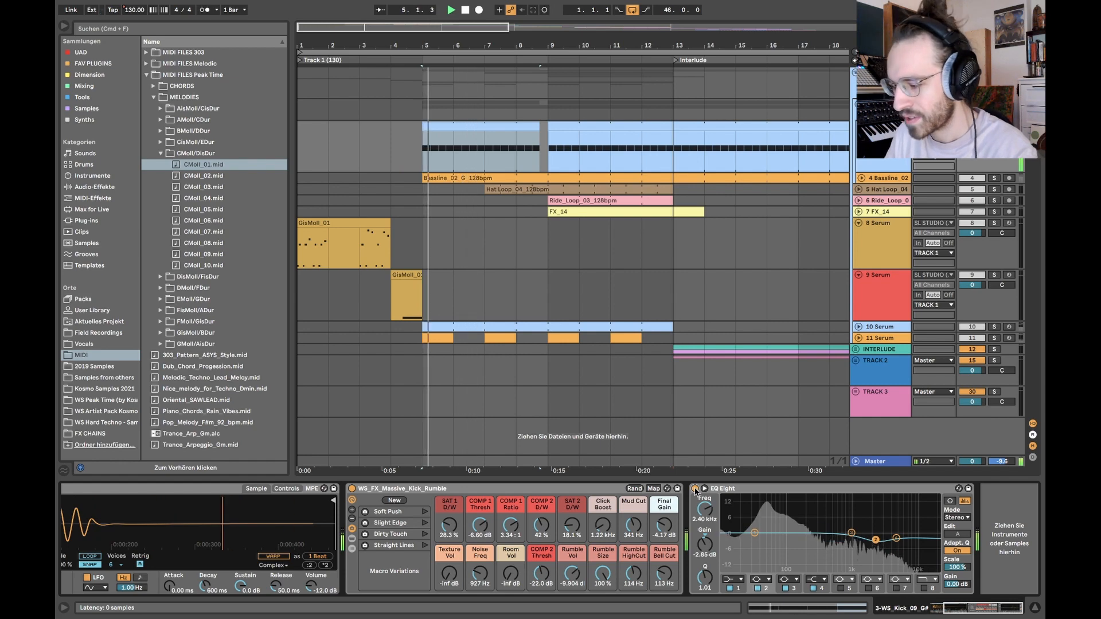
Step: Solo the Bassline_02 track, play it from bar 5 and briefly open its clip
left_click(886, 180)
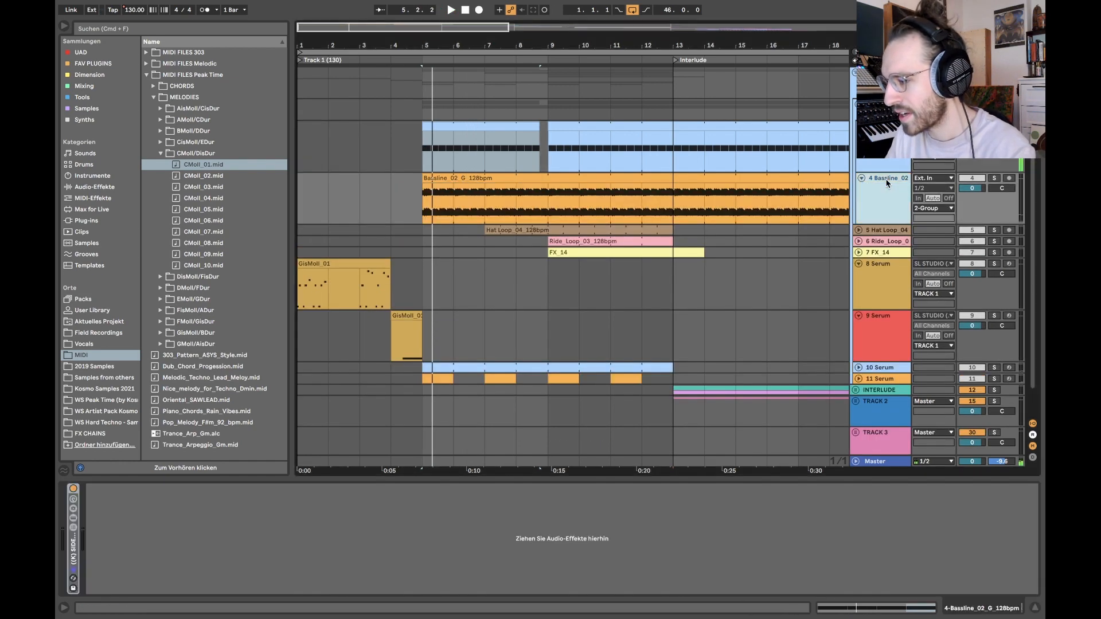
left_click(994, 178)
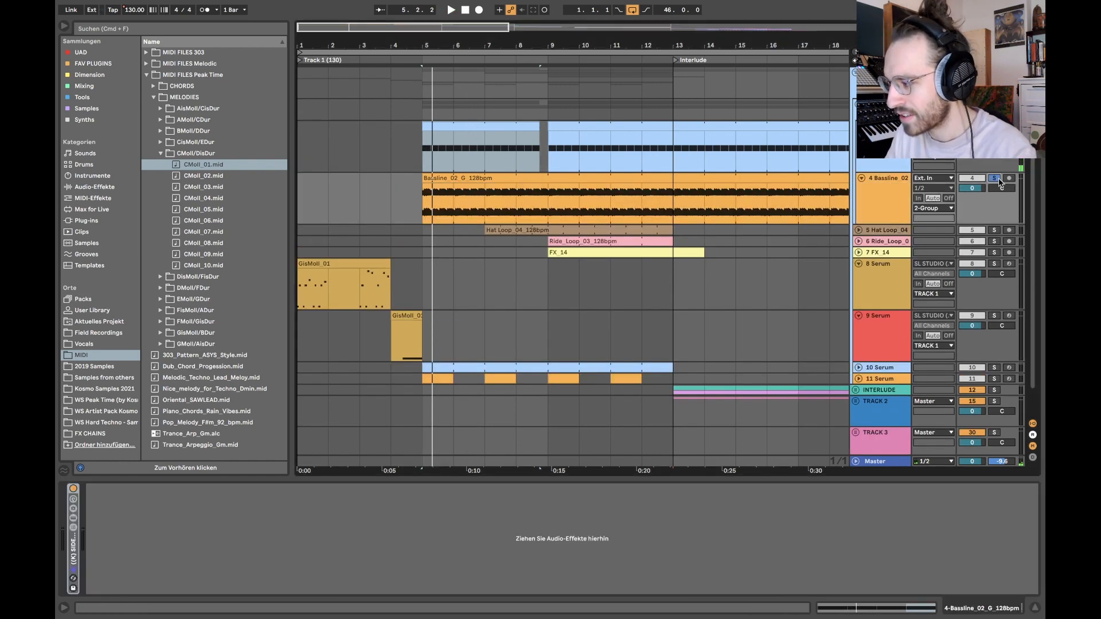
left_click(450, 185)
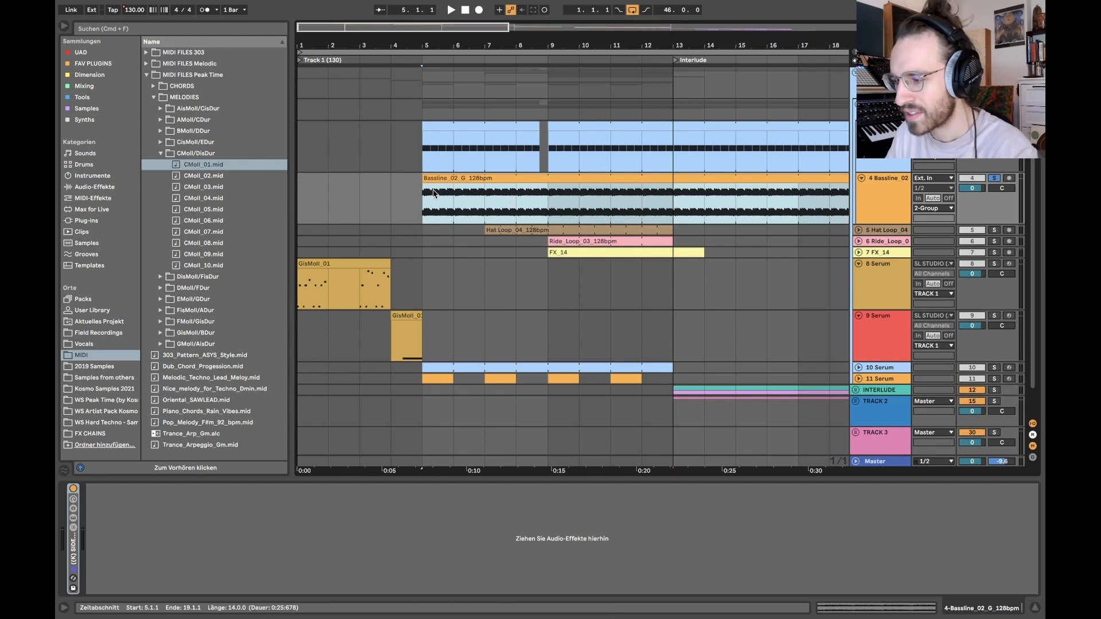
left_click(434, 193)
key("space")
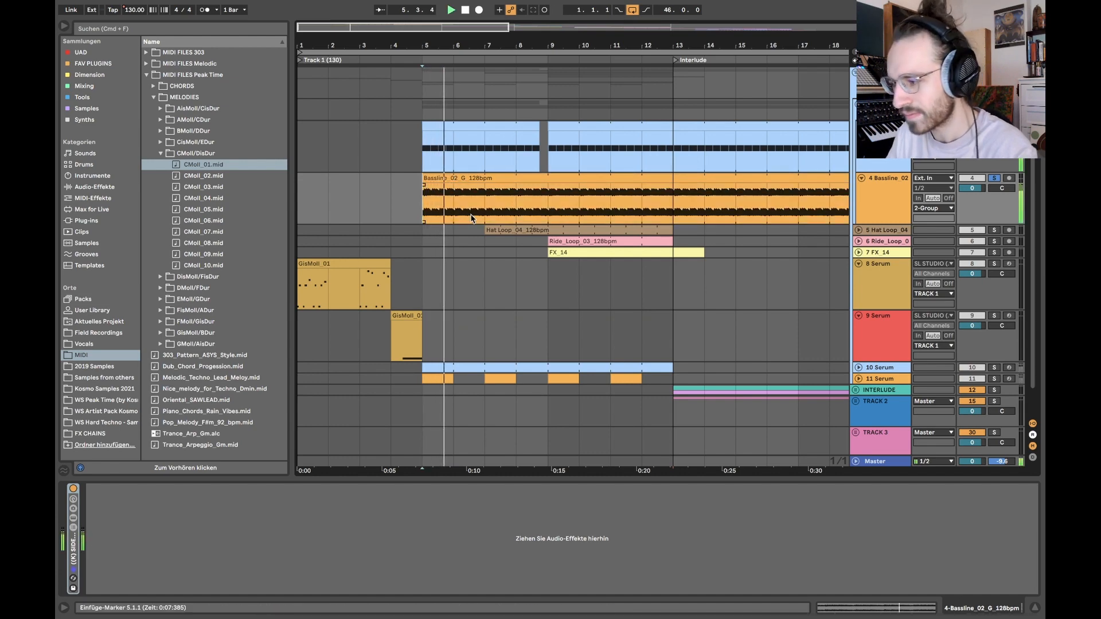
key("space")
double_click(465, 178)
key("shift+Tab")
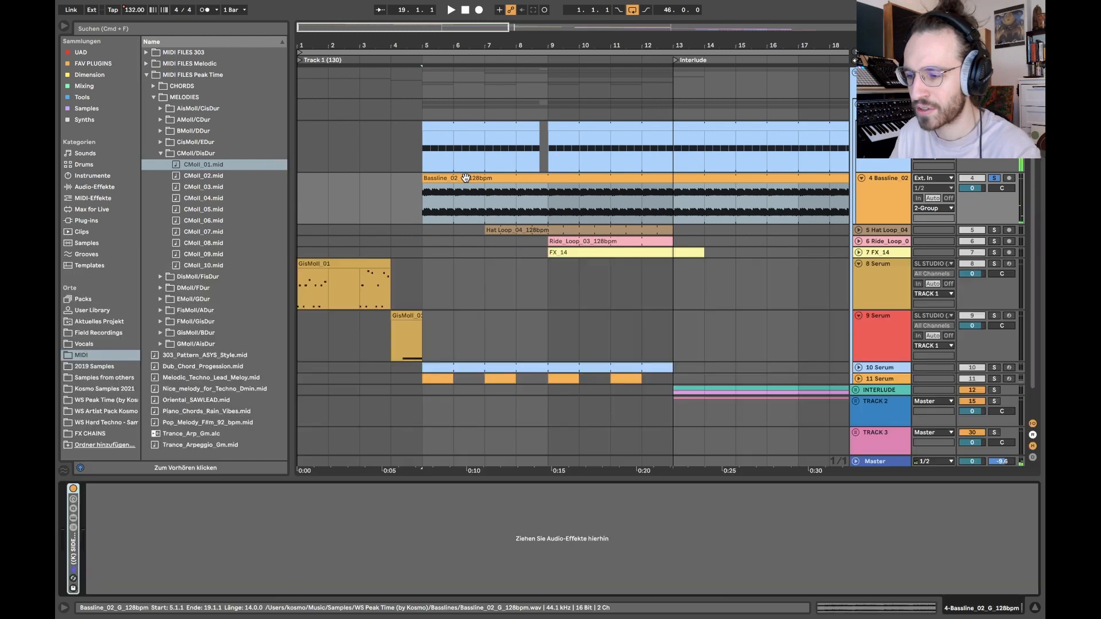
Step: Fold the kick and bassline tracks and play their group from bar 5 with its Utility and filter devices shown
left_click(882, 182)
left_click(883, 162, "shift")
key("u")
left_click(883, 109)
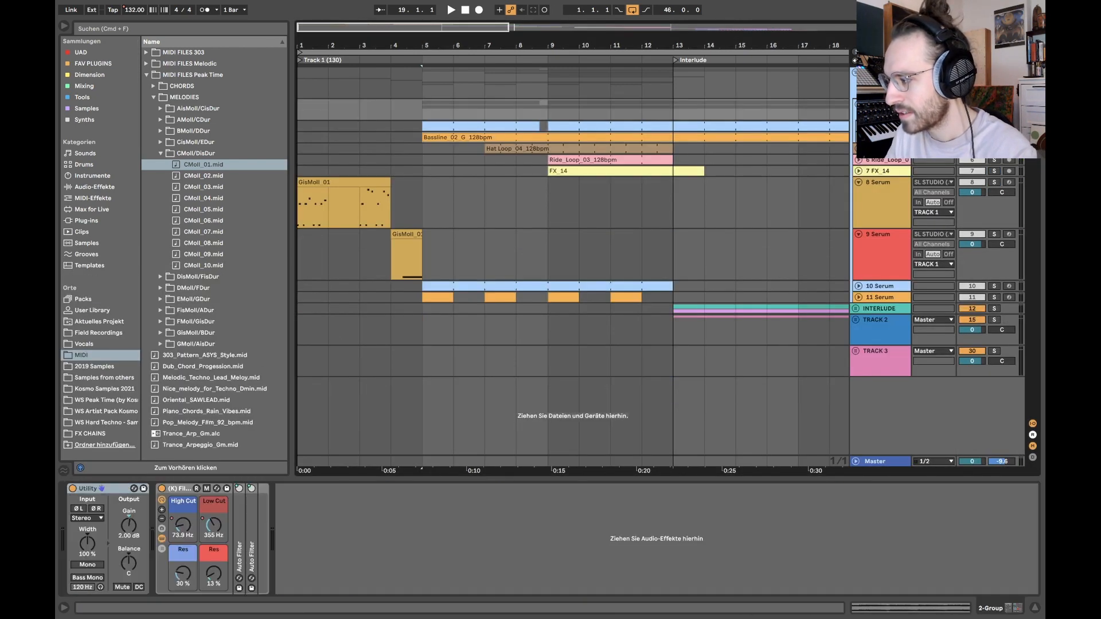
key("space")
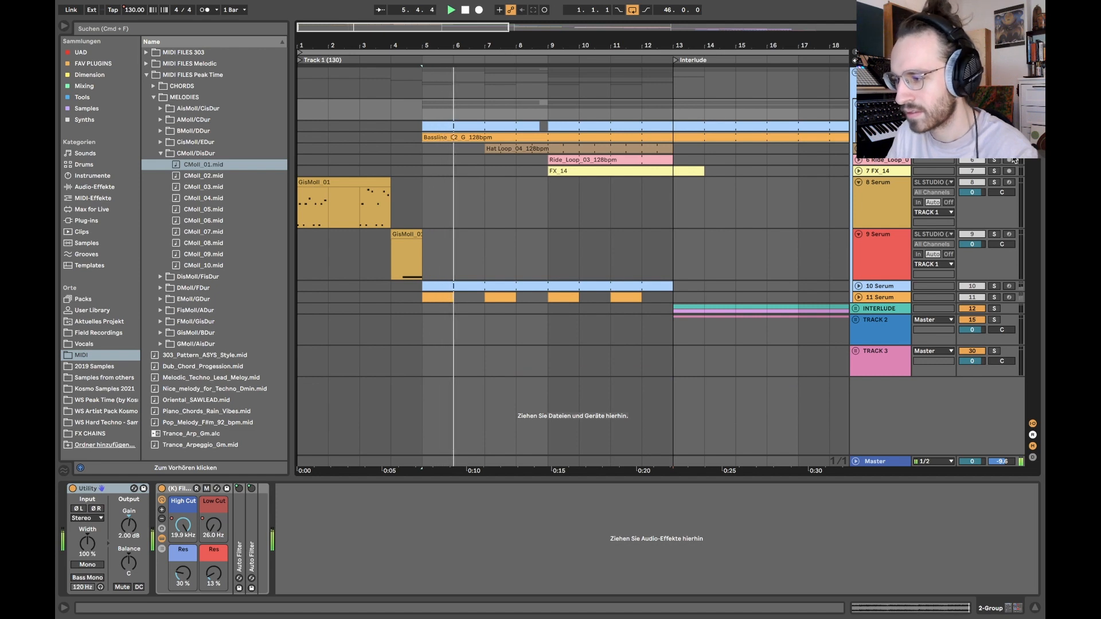
Step: Unfold the Hat Loop_04 track and preview Hat Loop_10_128bpm.wav from the WS Peak Time pack's Hat Loops folder
left_click(858, 149)
left_click(883, 148)
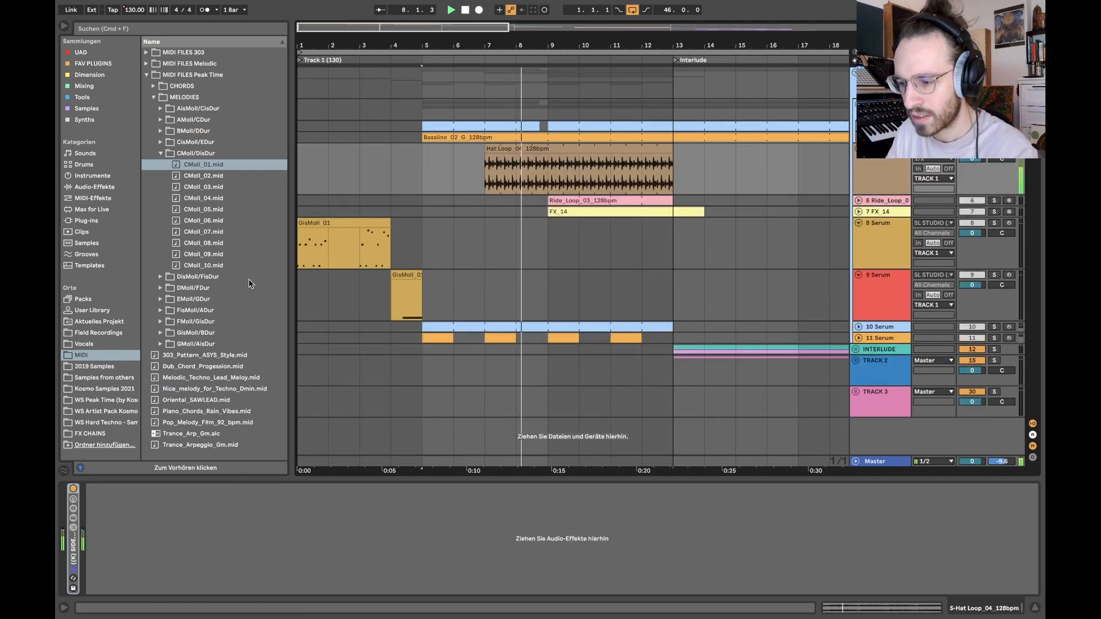
left_click(105, 401)
left_click(147, 132)
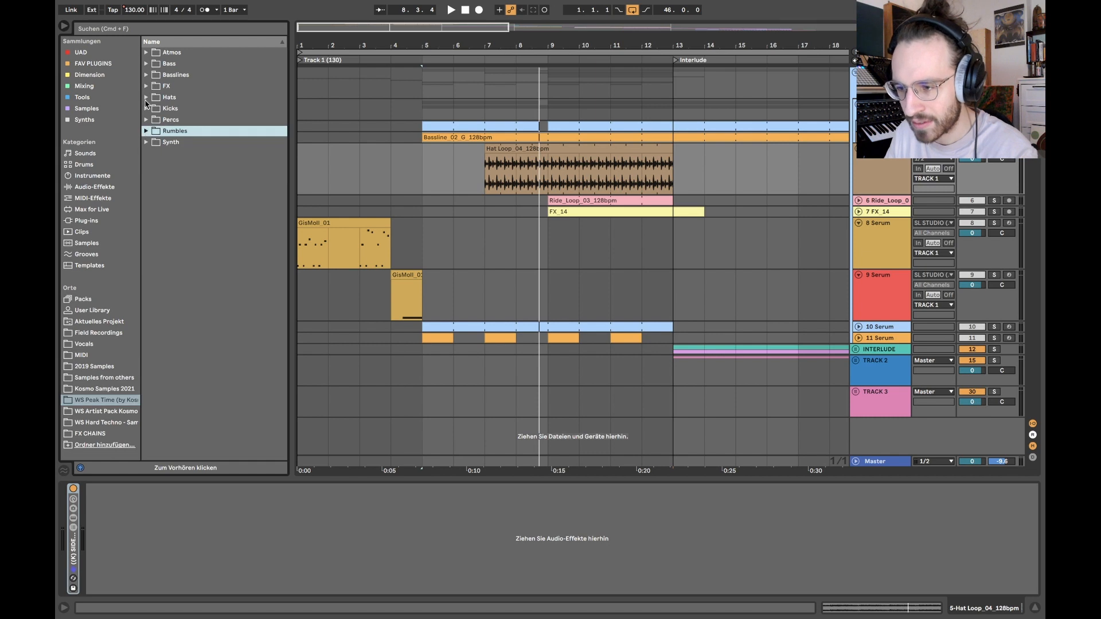
left_click(147, 97)
left_click(193, 221)
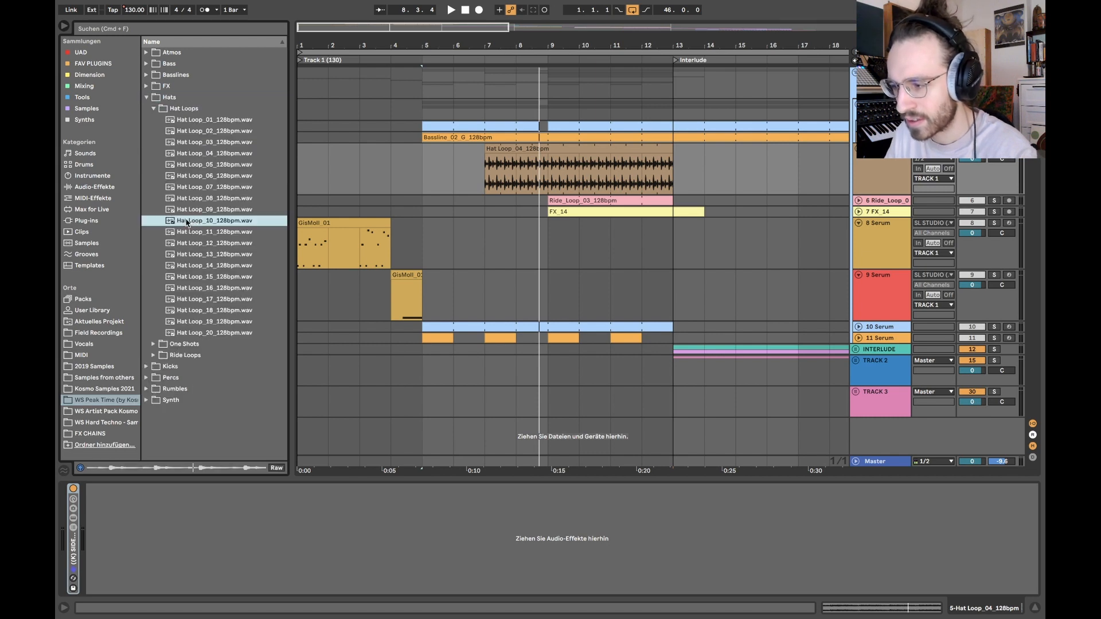
Step: Place Hat Loop_10_128bpm on the hat track at bar 7 and set its clip gain to 3.94 dB
left_click_drag(184, 221, 547, 150)
left_click(516, 157)
double_click(504, 149)
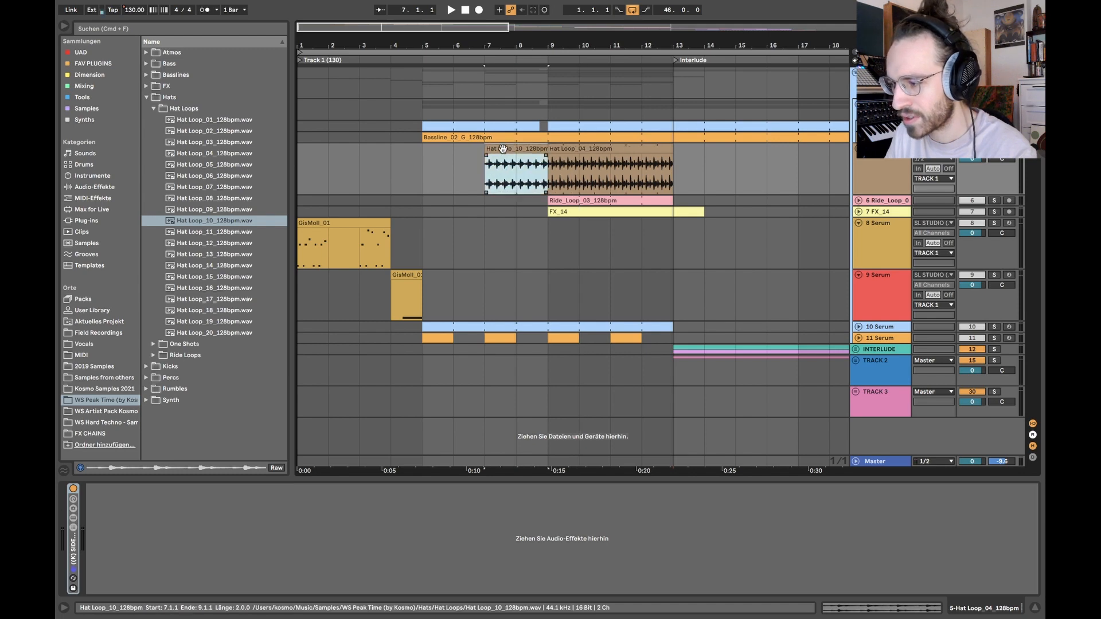
left_click_drag(247, 313, 247, 311)
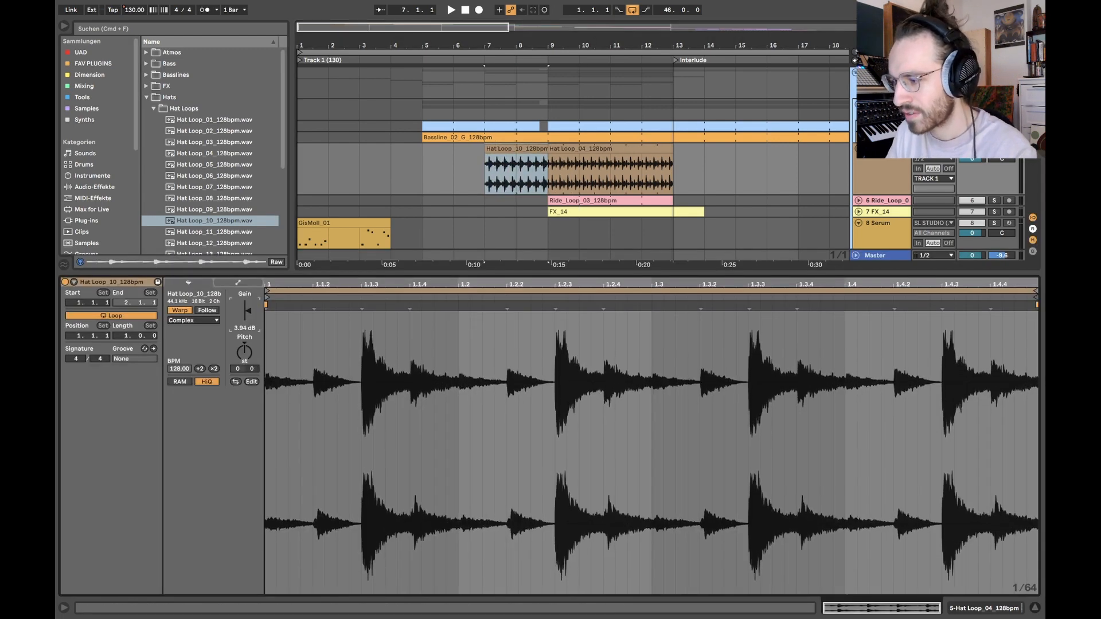
Step: Play the new hat loop from bar 7 and extend its clip to bar 13 over Hat Loop_04
left_click(472, 161)
key("space")
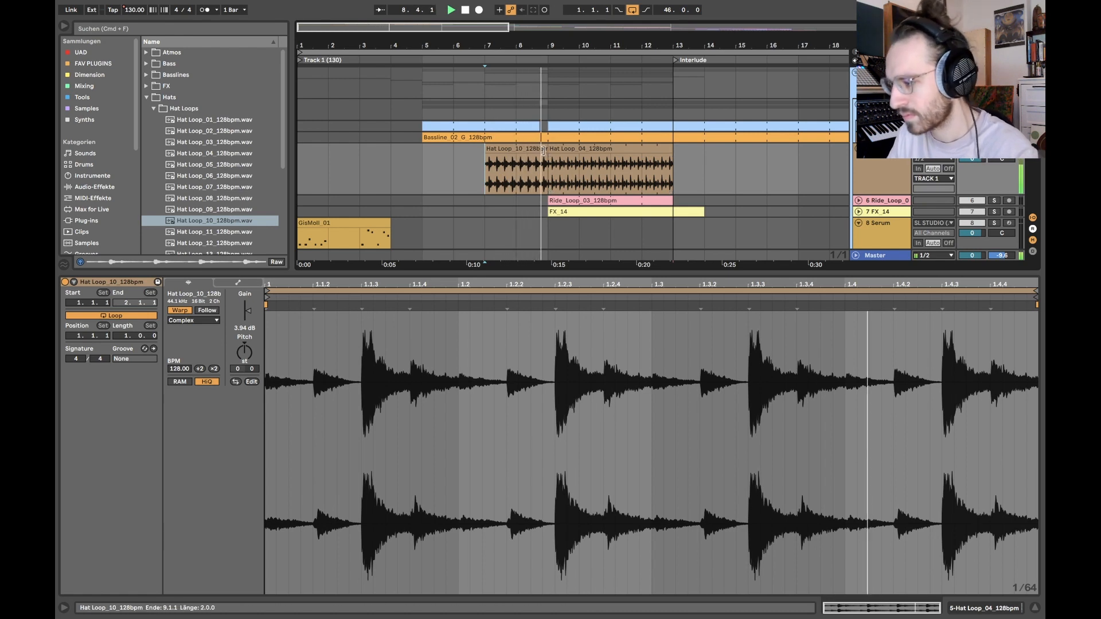
key("space")
left_click_drag(544, 150, 672, 152)
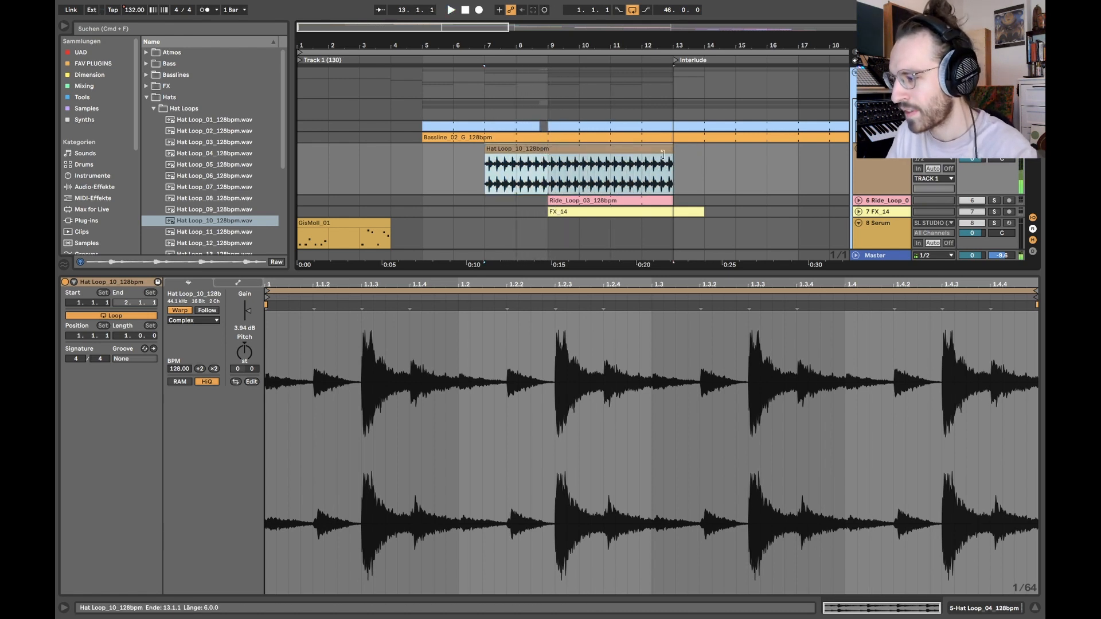
key("super+alt+l")
Step: Turn the hat track's solo off and play all tracks from bar 9, briefly opening the Hat Loop_10 clip
left_click(994, 149)
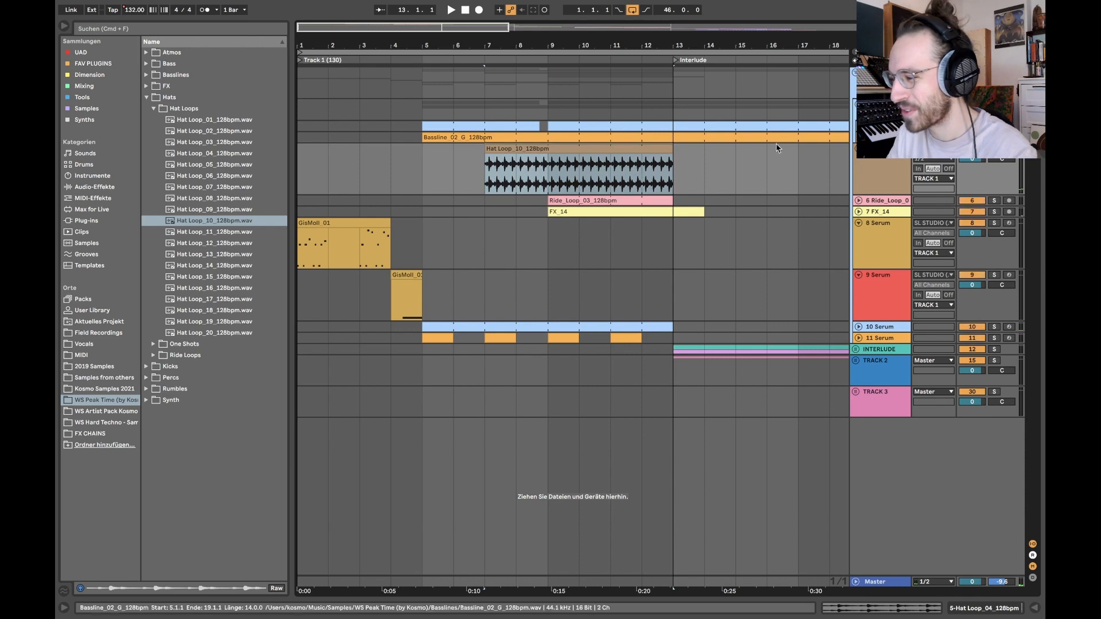
left_click(549, 173)
key("space")
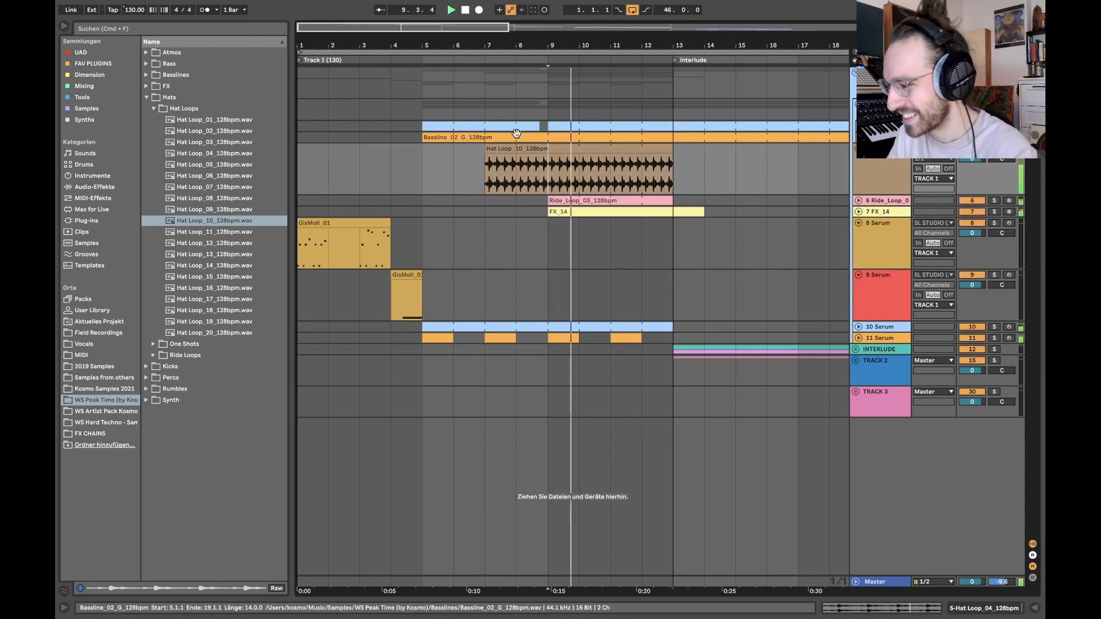
double_click(517, 149)
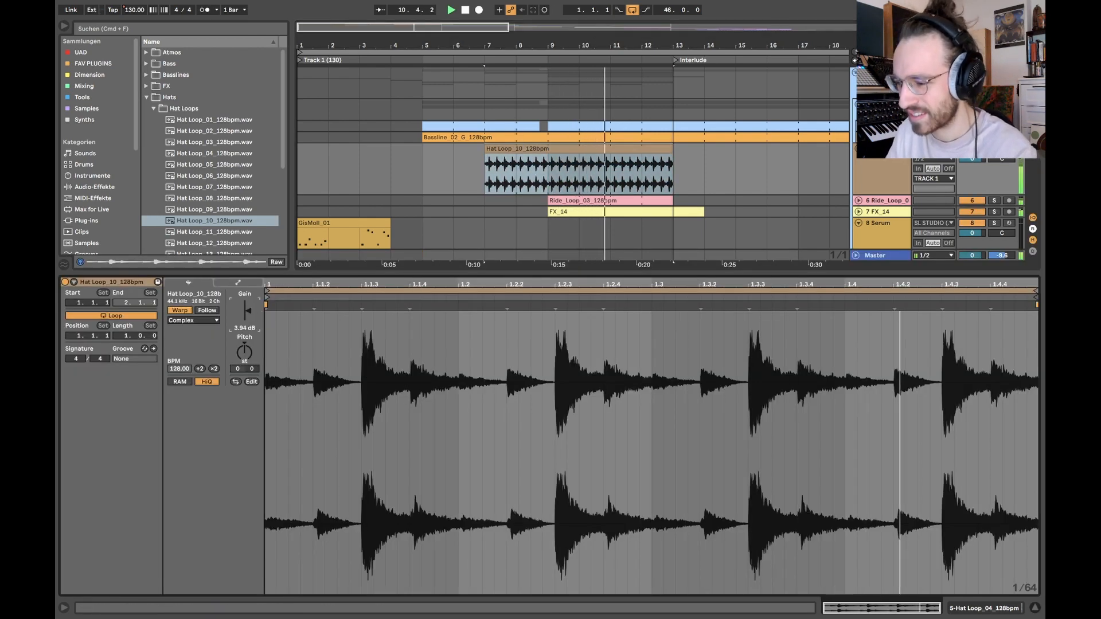
key("shift+Tab")
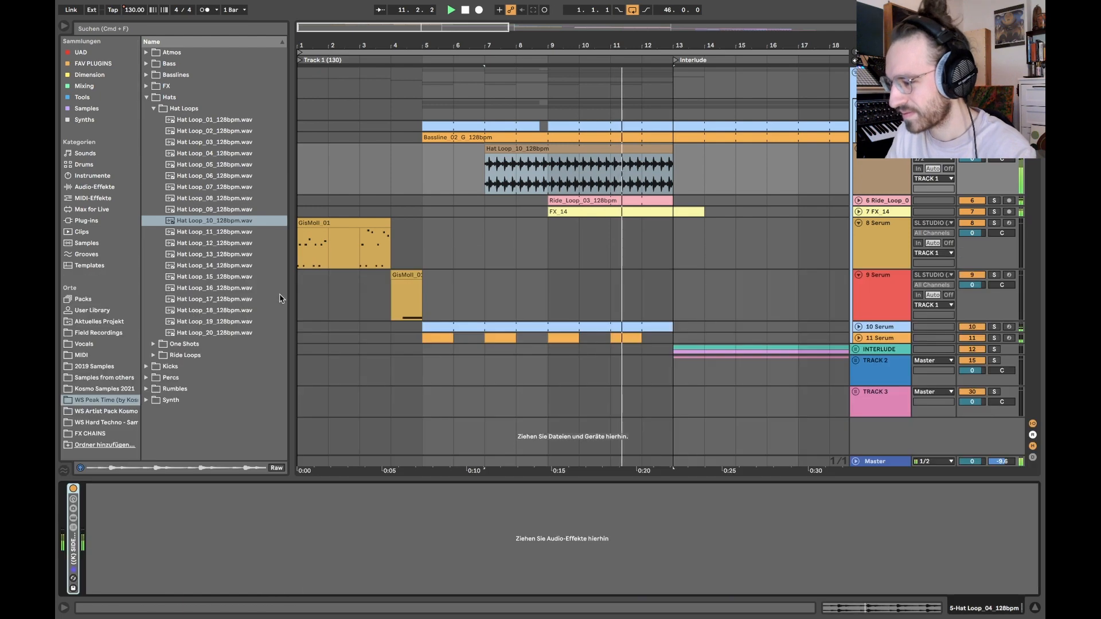
Step: Unfold the Ride_Loop_03 and FX_14 tracks and solo the ride track with its clip selected
left_click(859, 200)
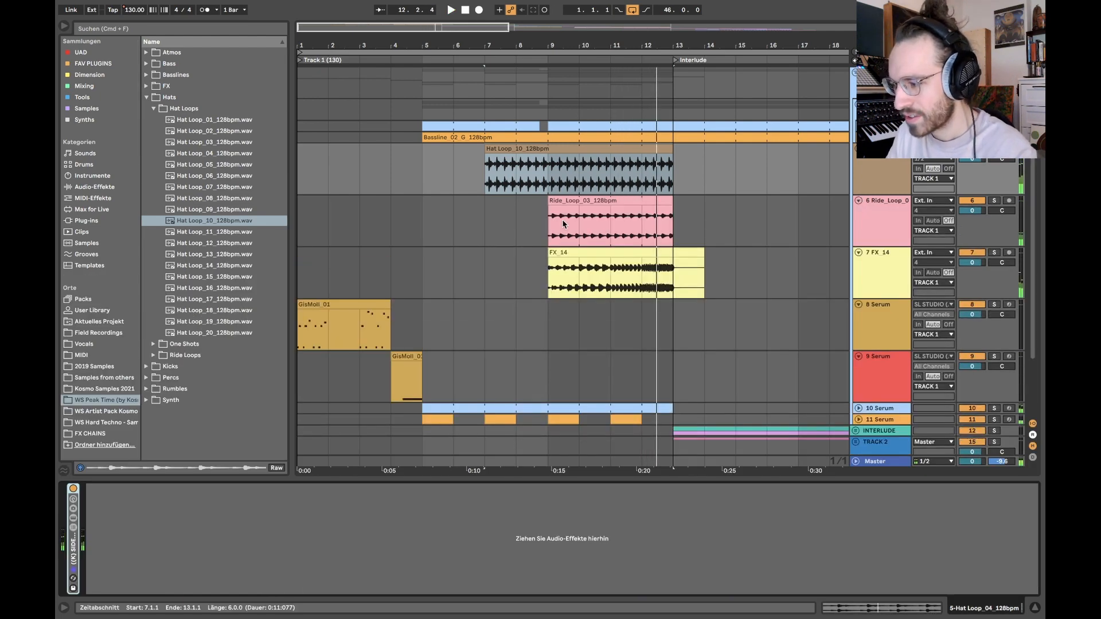
left_click(631, 223)
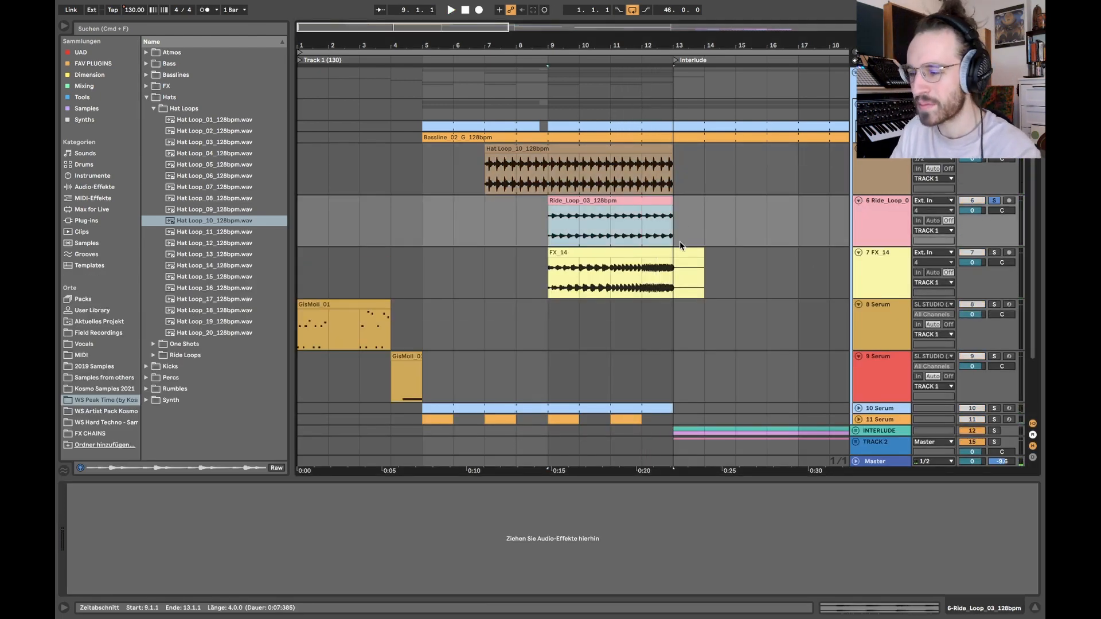
key("plus")
key("plus")
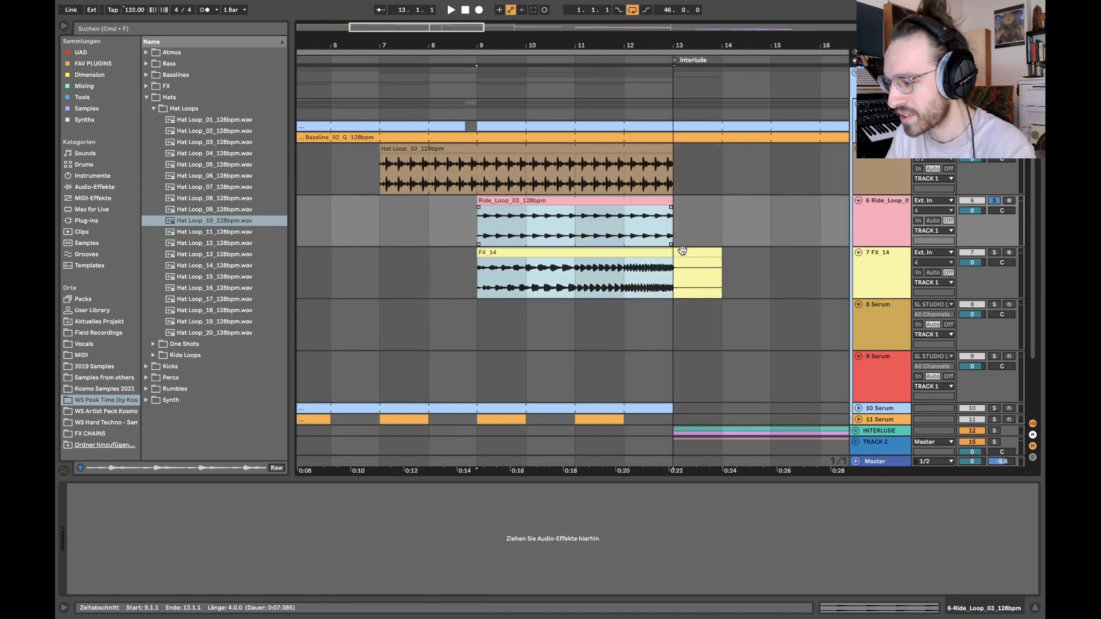
Step: Solo the FX_14 track and open its clip to examine the warp marker at 5.1.1
left_click(575, 272)
left_click(994, 254)
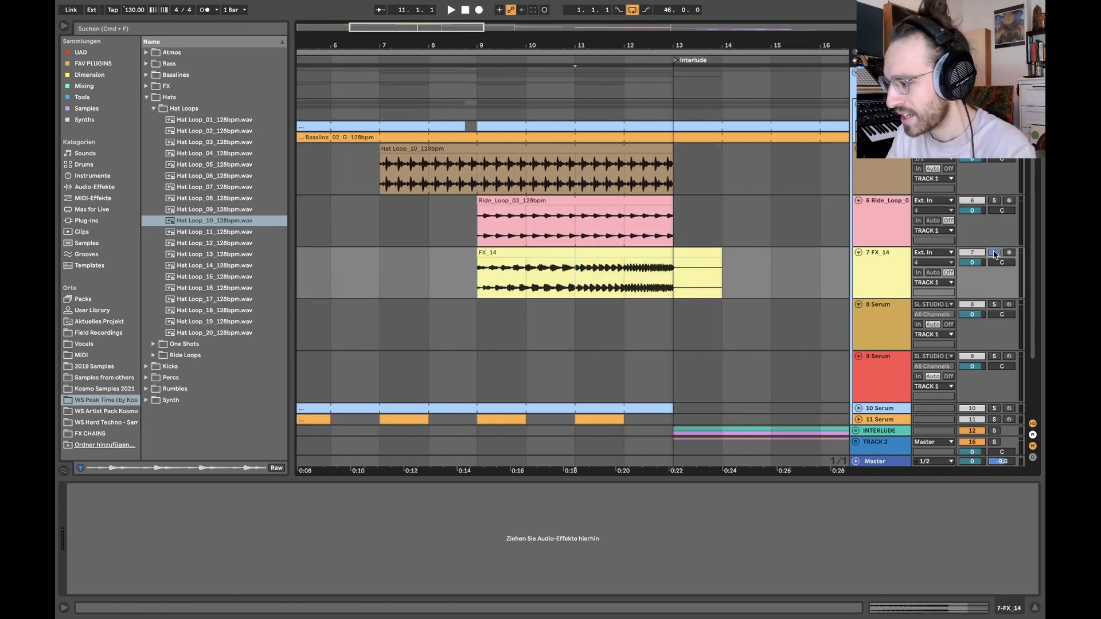
double_click(597, 249)
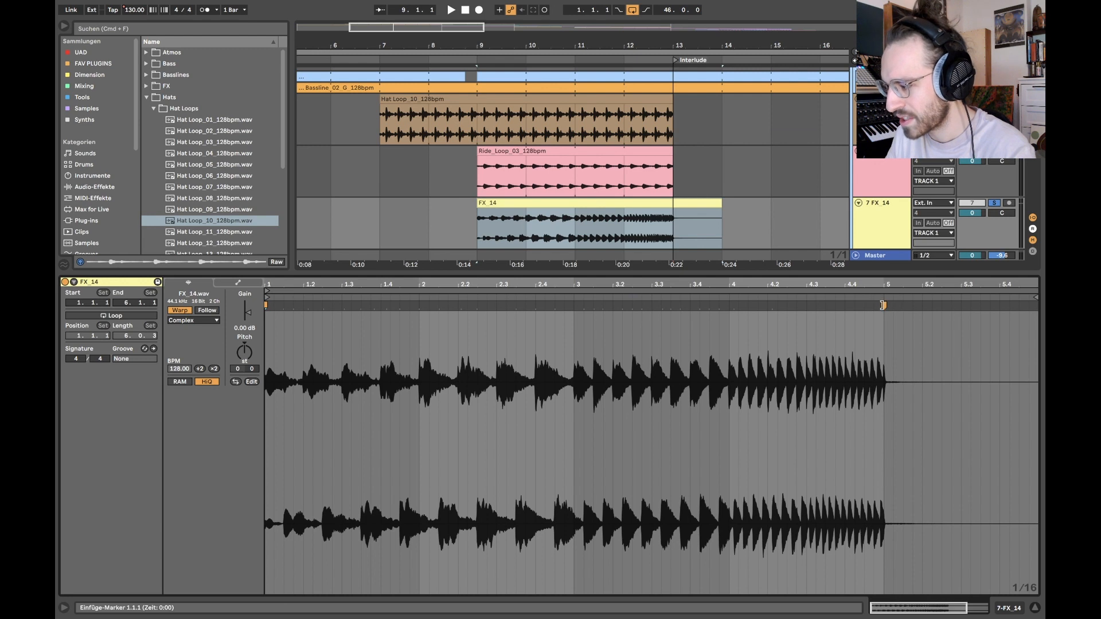
left_click(883, 313)
key("super+i")
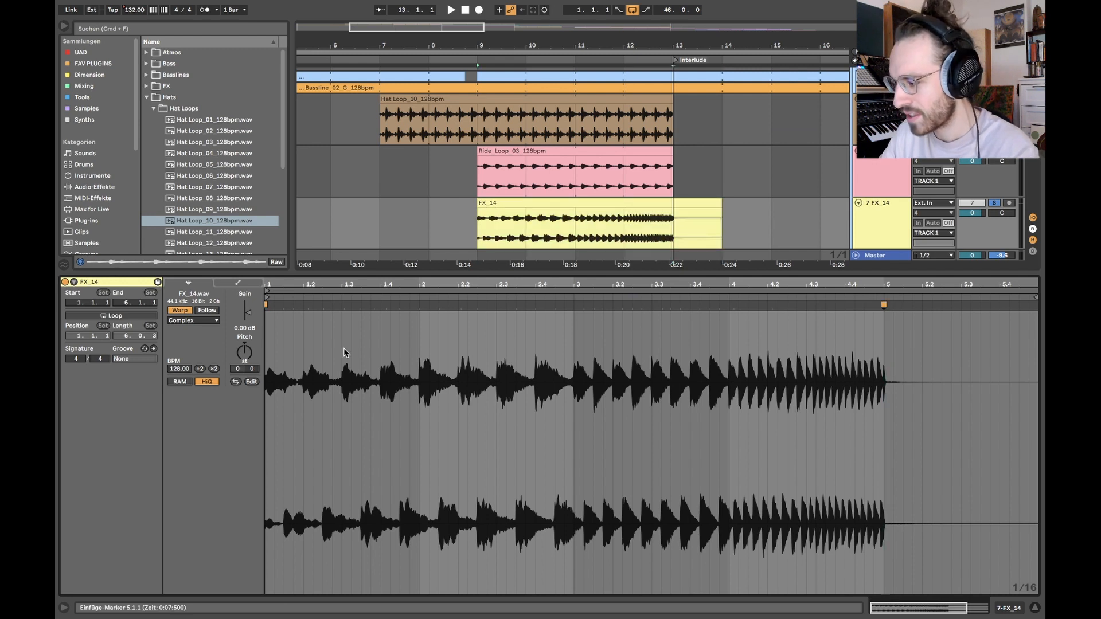
Step: Play the soloed FX_14 clip from bar 9 and close its clip detail view
left_click(493, 205)
key("space")
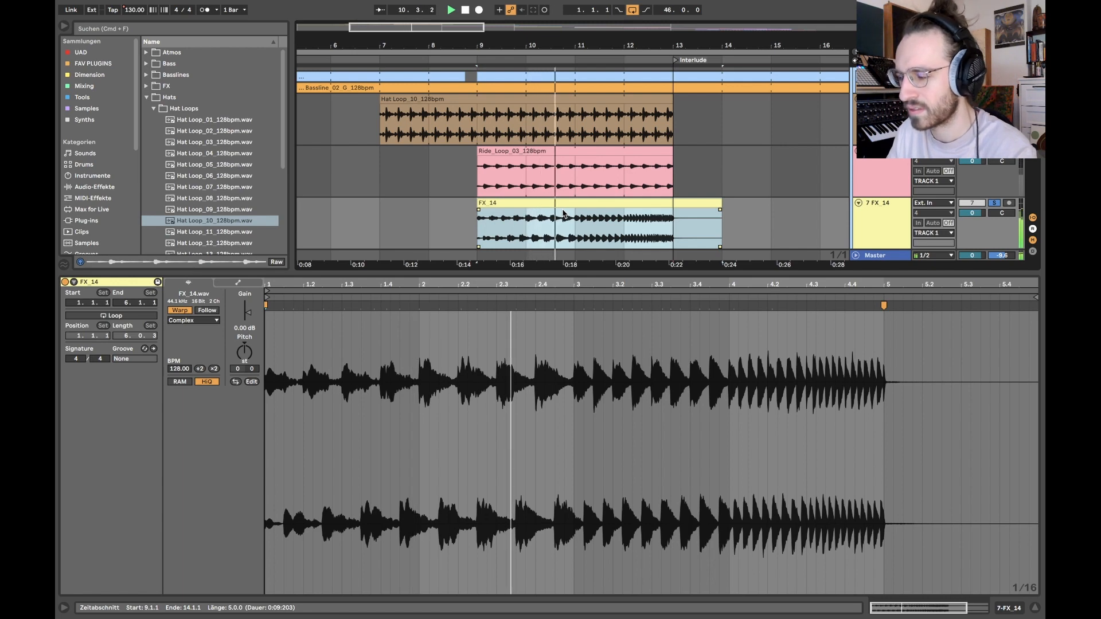
scroll(563, 214, "down", 2)
key("super+alt+l")
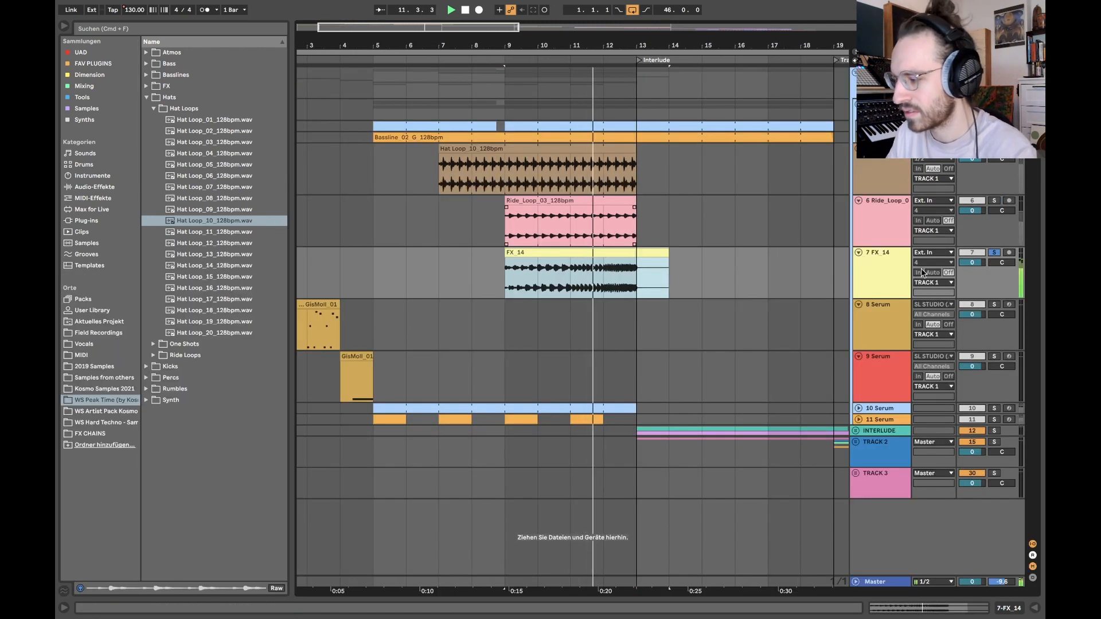
key("space")
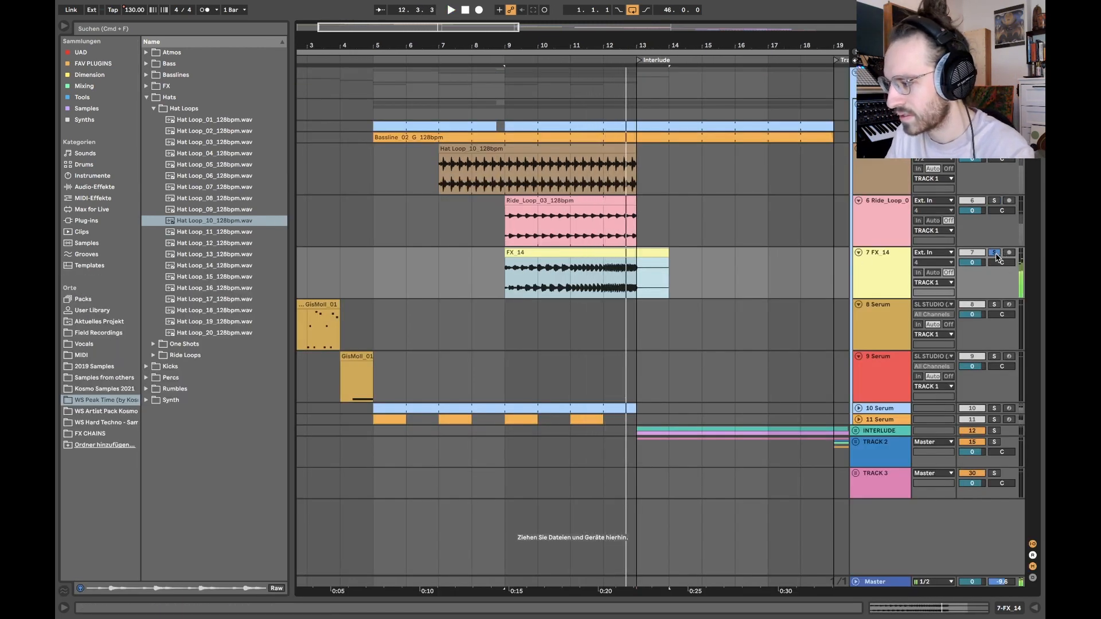
Step: Turn off the FX_14 track's solo and fold the hat, ride and FX tracks
left_click(995, 254)
left_click(862, 277)
left_click(877, 180, "shift")
key("u")
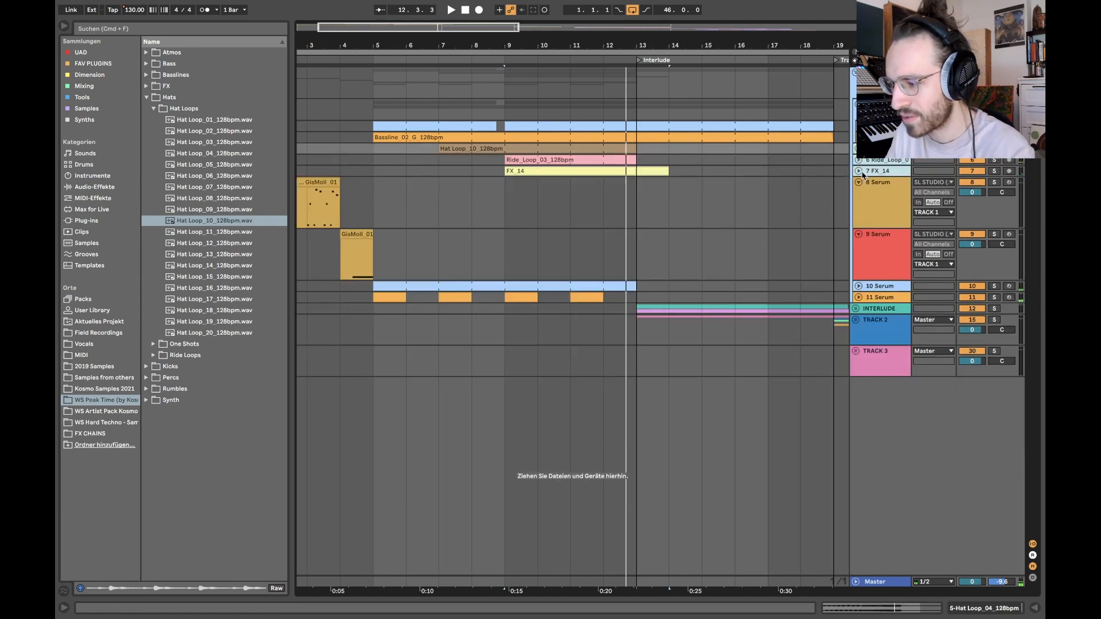
Step: Unfold the 10 Serum and 11 Serum tracks, and solo 10 Serum with its devices shown and its bar 5 clip selected
scroll(482, 319, "left", 2)
left_click(859, 297)
left_click(858, 285)
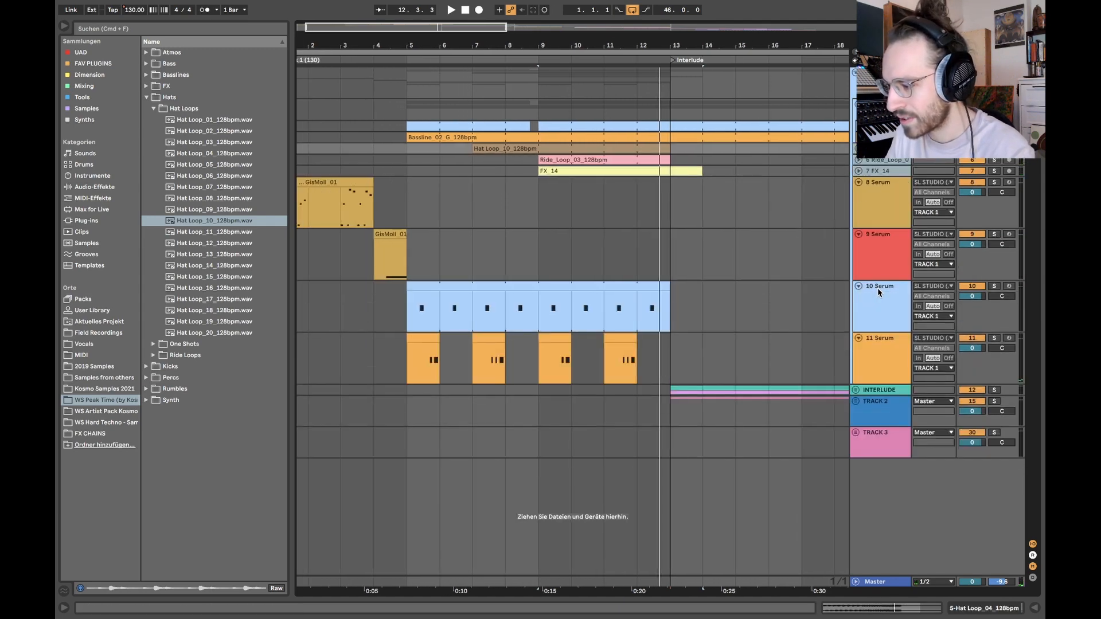
double_click(877, 287)
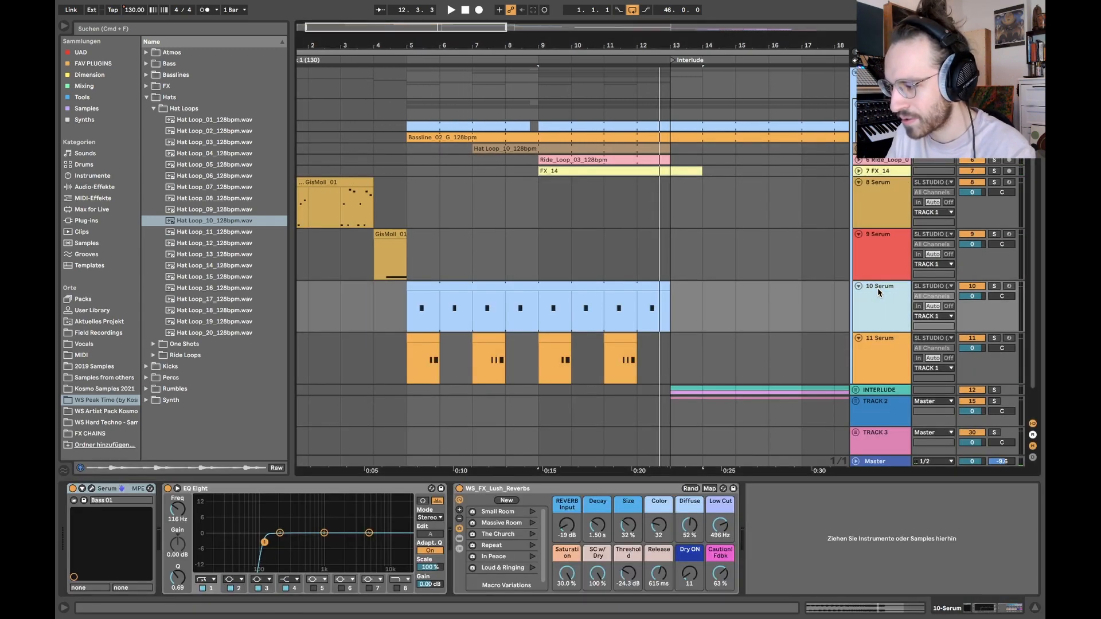
left_click(433, 313)
key("s")
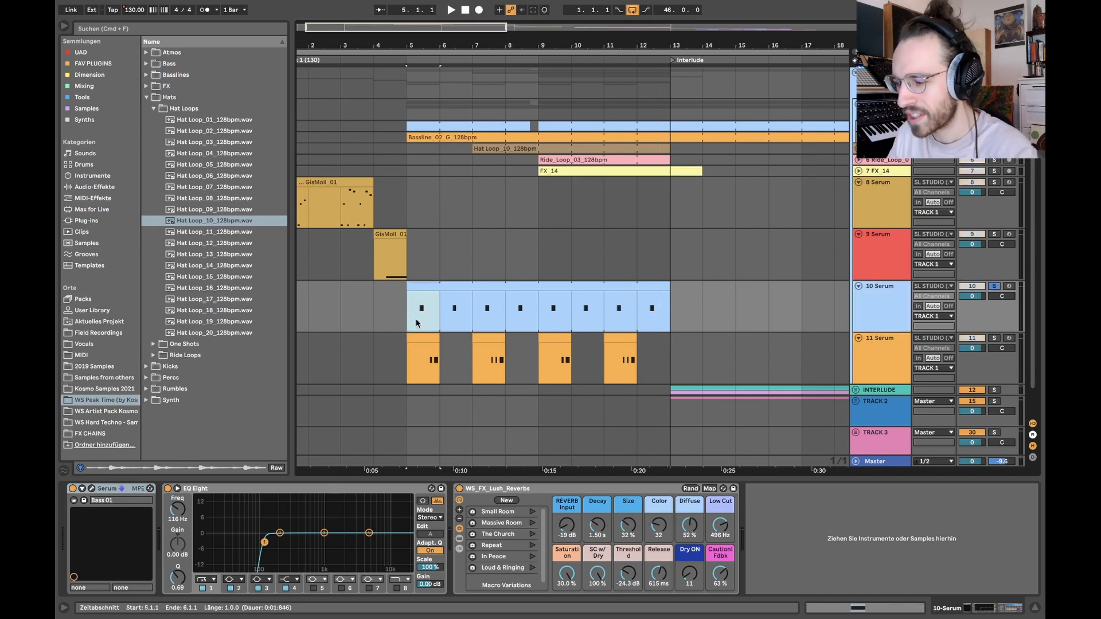
Step: Open the MIDI clip on the 10 Serum track and examine the placement of its single G#1 note
left_click(450, 300)
double_click(450, 285)
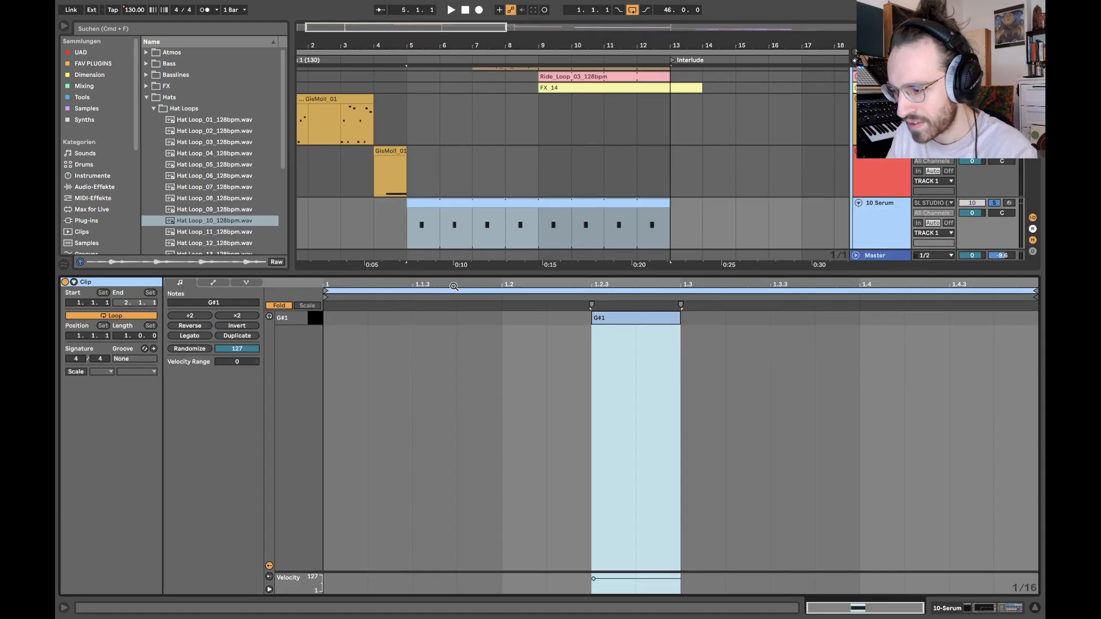
left_click(663, 338)
key("Tab")
key("Tab")
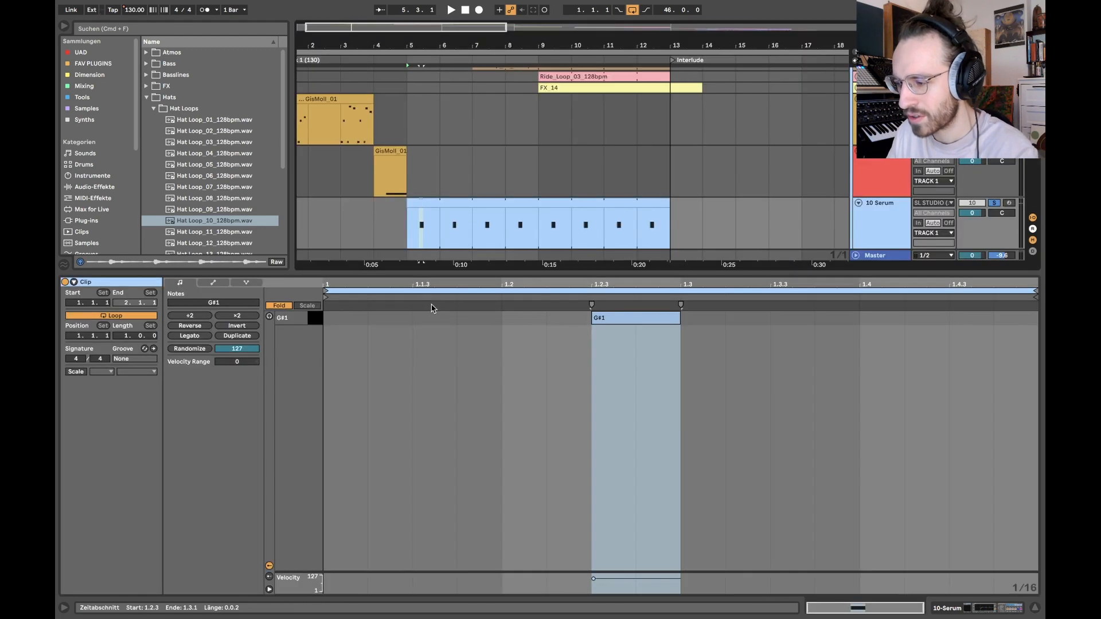
key("shift+Tab")
double_click(423, 308)
left_click_drag(649, 357, 1038, 312)
Step: Show the 10 Serum track's devices and inspect the Bass_01 preset in its Serum plug-in window, closing it again
key("shift+Tab")
left_click(864, 282)
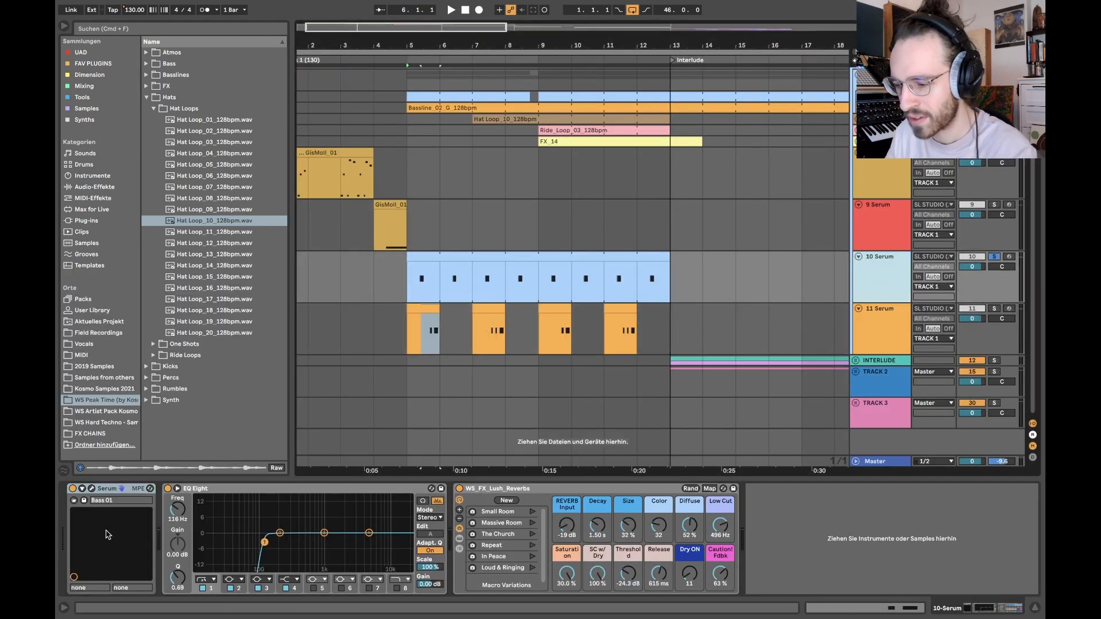
left_click(91, 489)
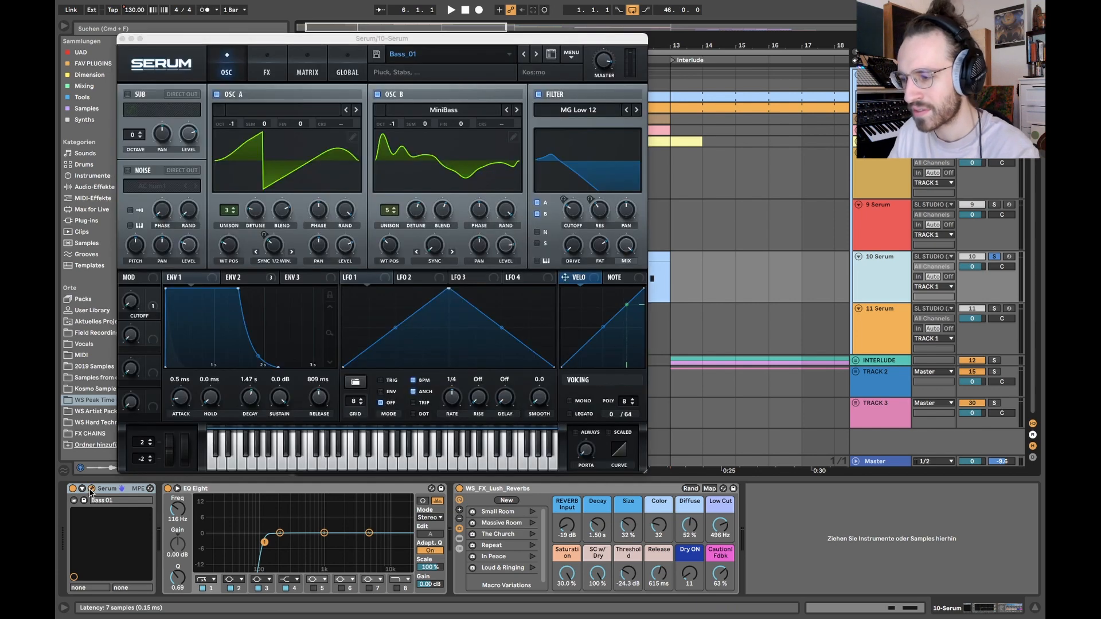
left_click(91, 489)
Step: Compare the device chains of the 11 Serum and 10 Serum tracks
left_click(439, 311)
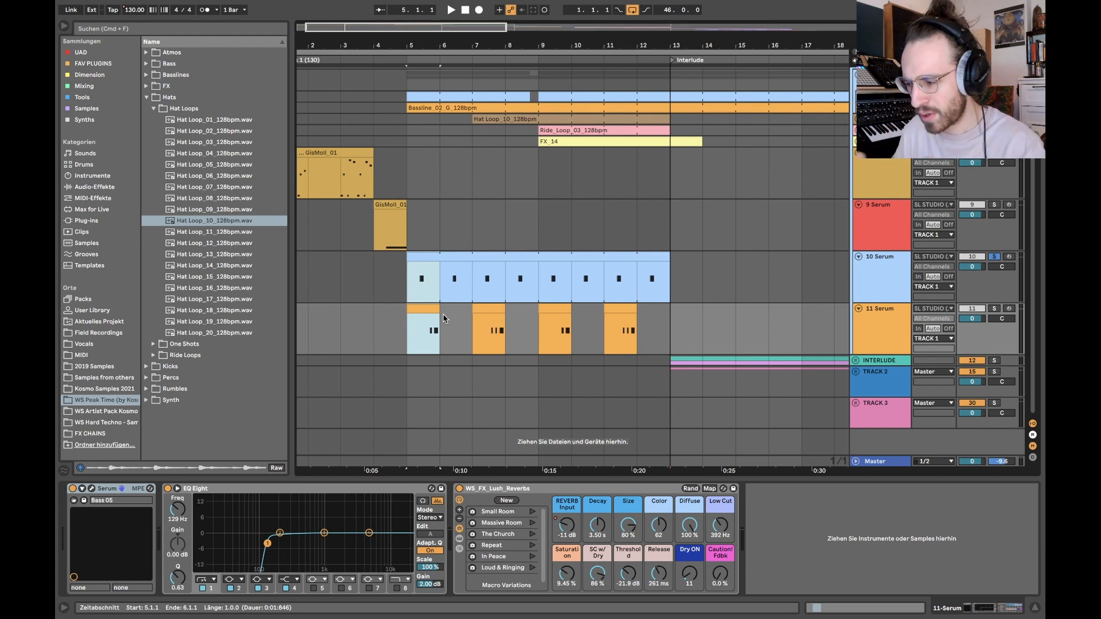
left_click(865, 325)
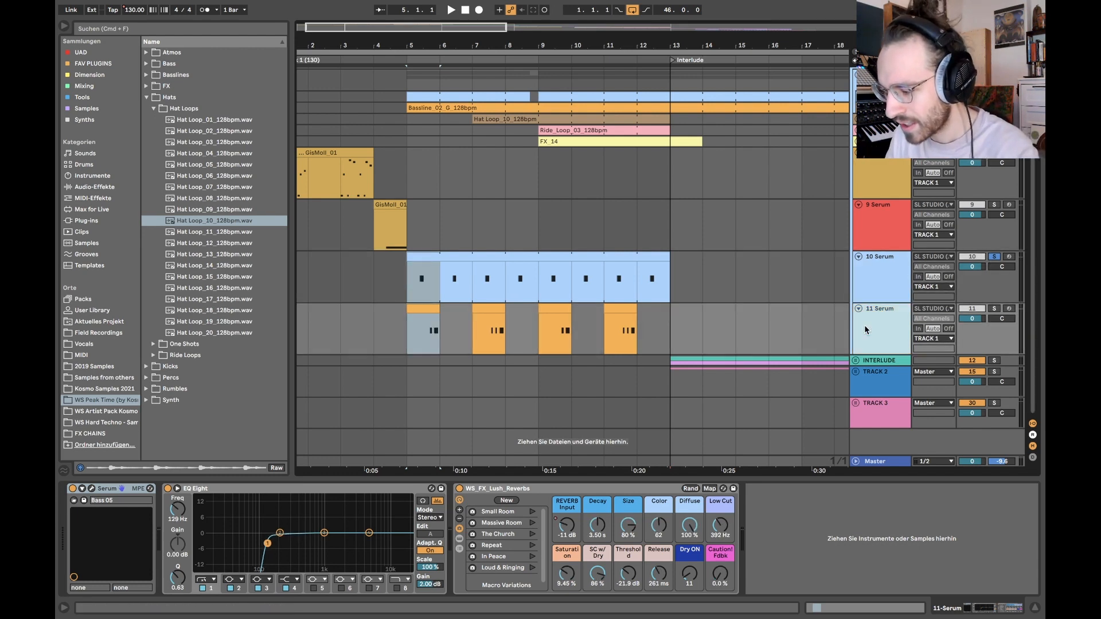
key("Up")
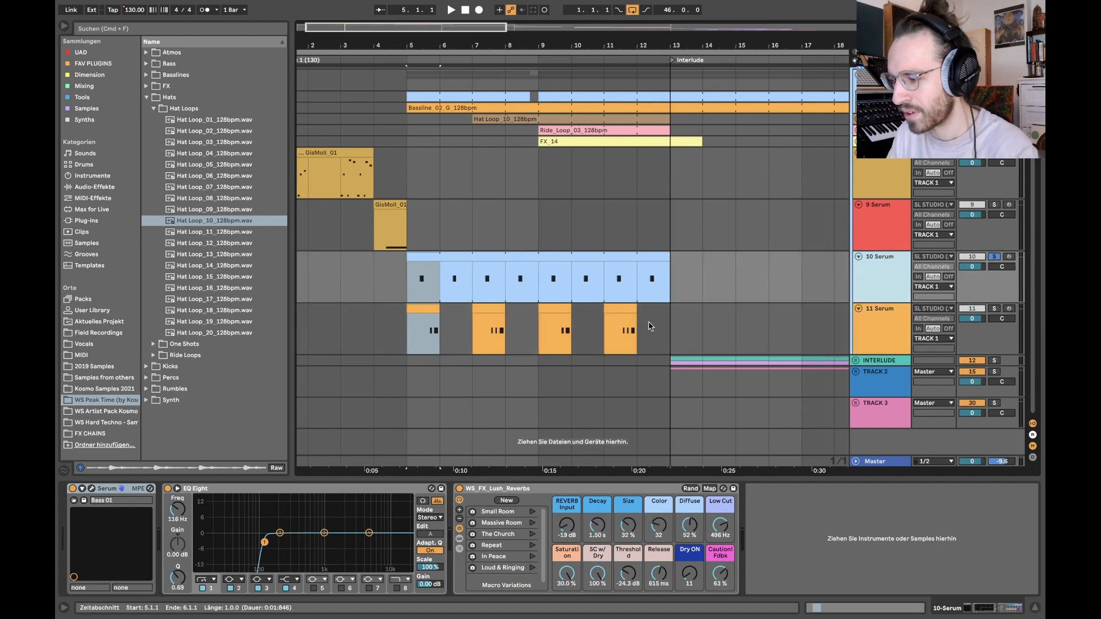
Step: Play the soloed 10 Serum bass from bar 5, and audition the 11 Serum bass with the solo moved to it
left_click(441, 307)
key("space")
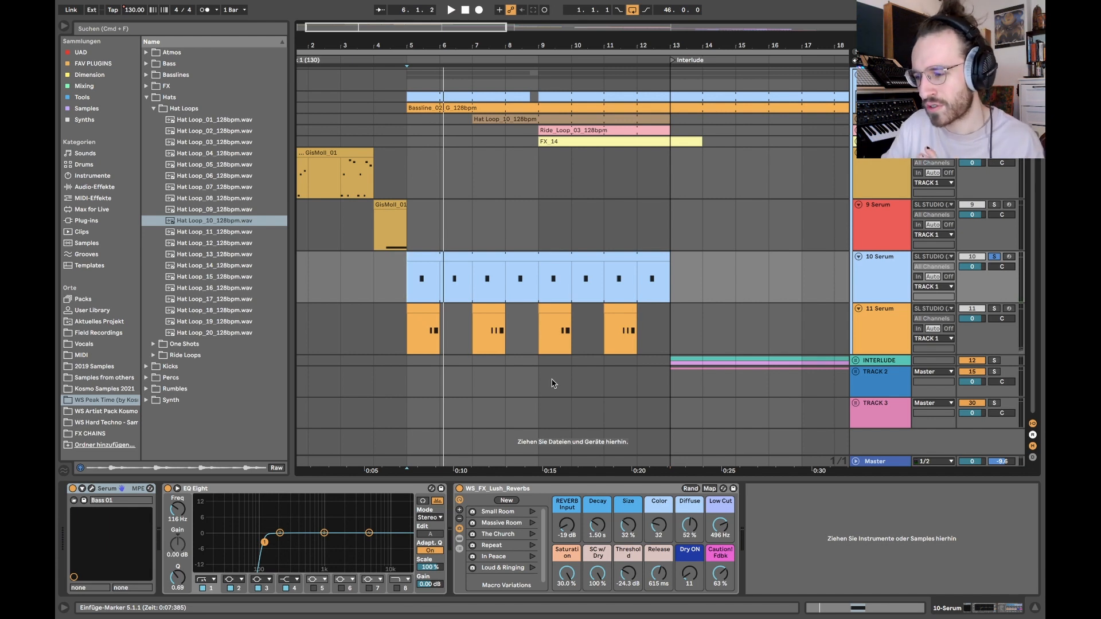
left_click(995, 310)
key("space")
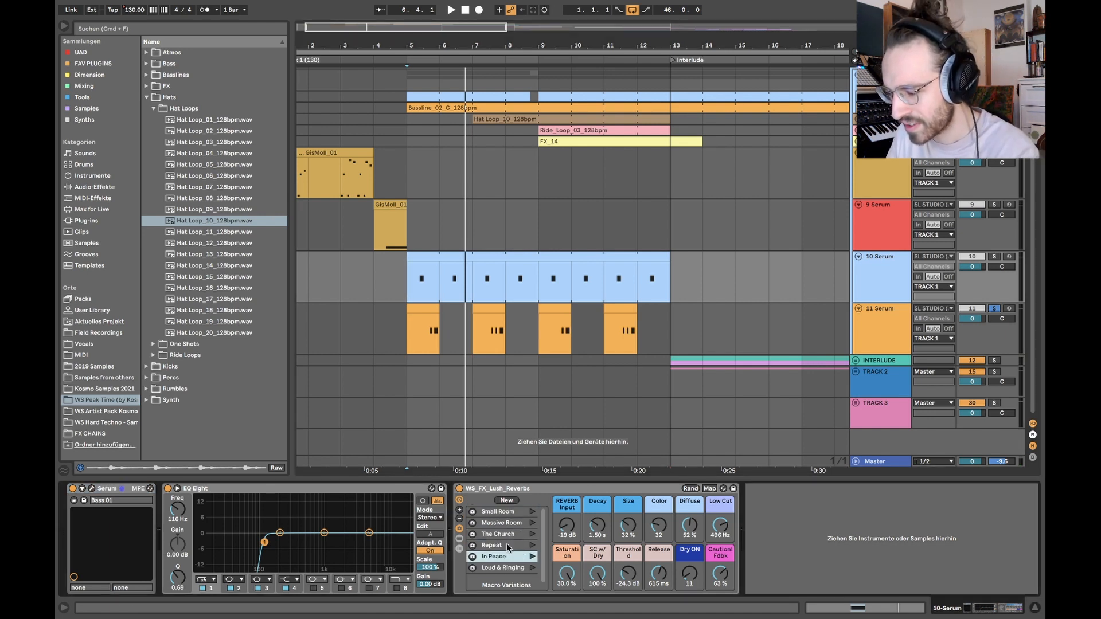
Step: Try the Small Room and The Church variations of the 10 Serum track's WS_FX_Lush_Reverbs rack and undo them
key("Up")
key("Up")
key("Up")
key("Up")
left_click(532, 512)
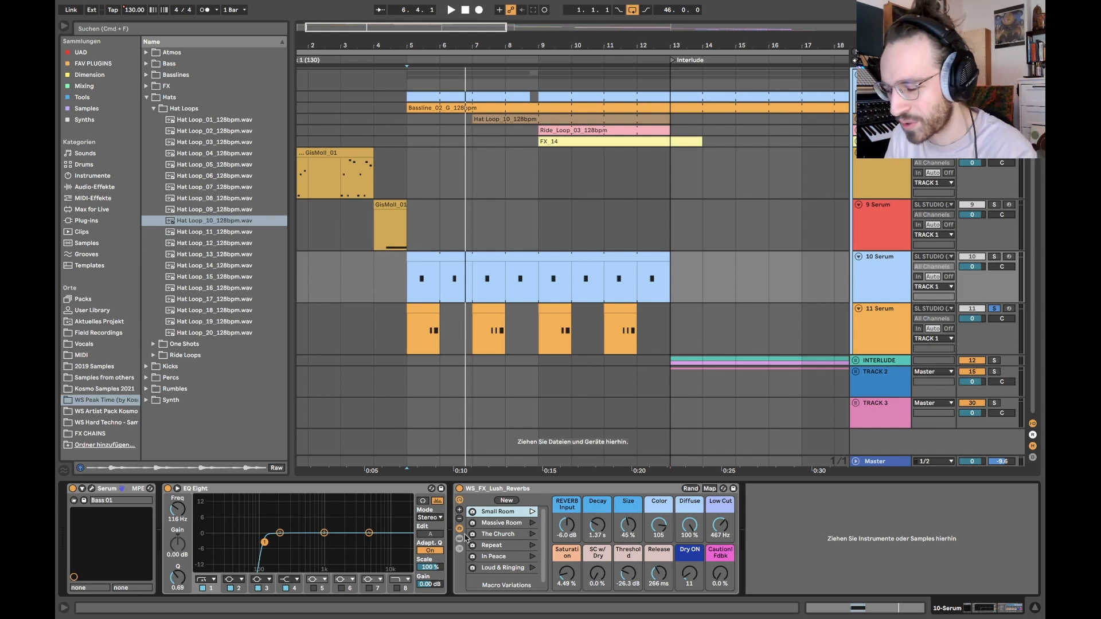
left_click(534, 537)
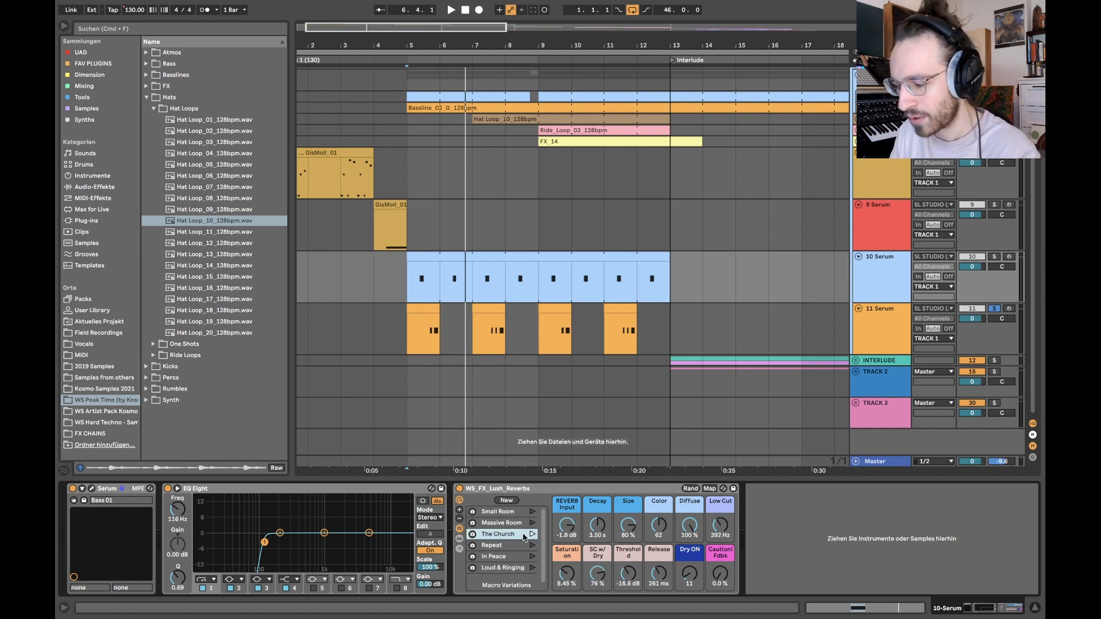
key("super+z")
key("super+z")
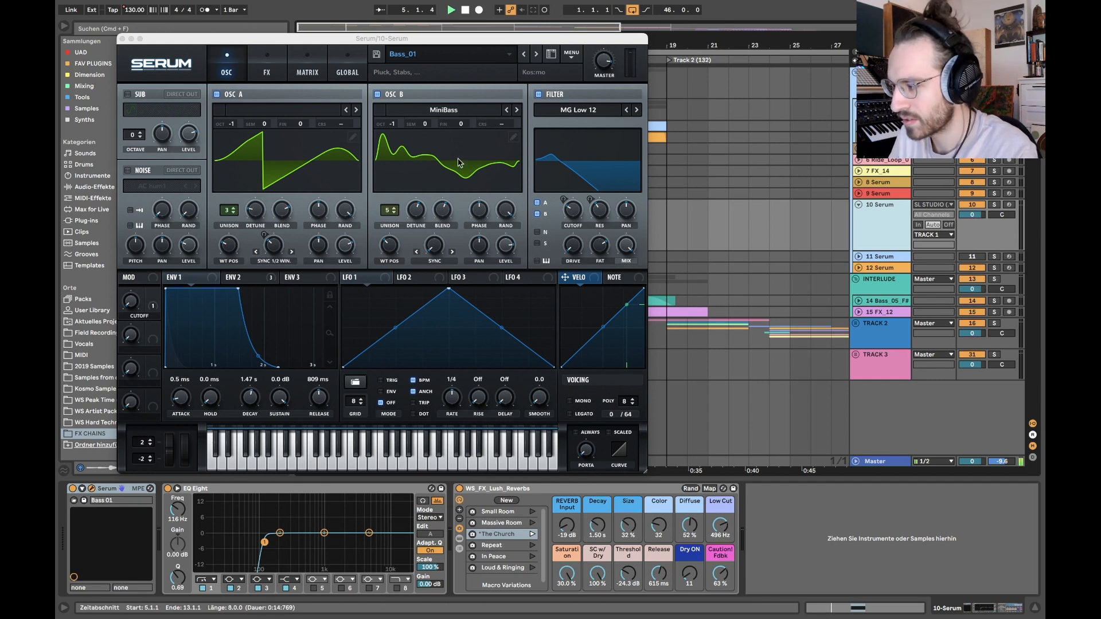
Step: Audition Serum presets Bass_02 through Bass_09 on the 10 Serum track during playback and try a different filter cutoff
left_click(536, 54)
left_click(536, 54)
left_click(536, 53)
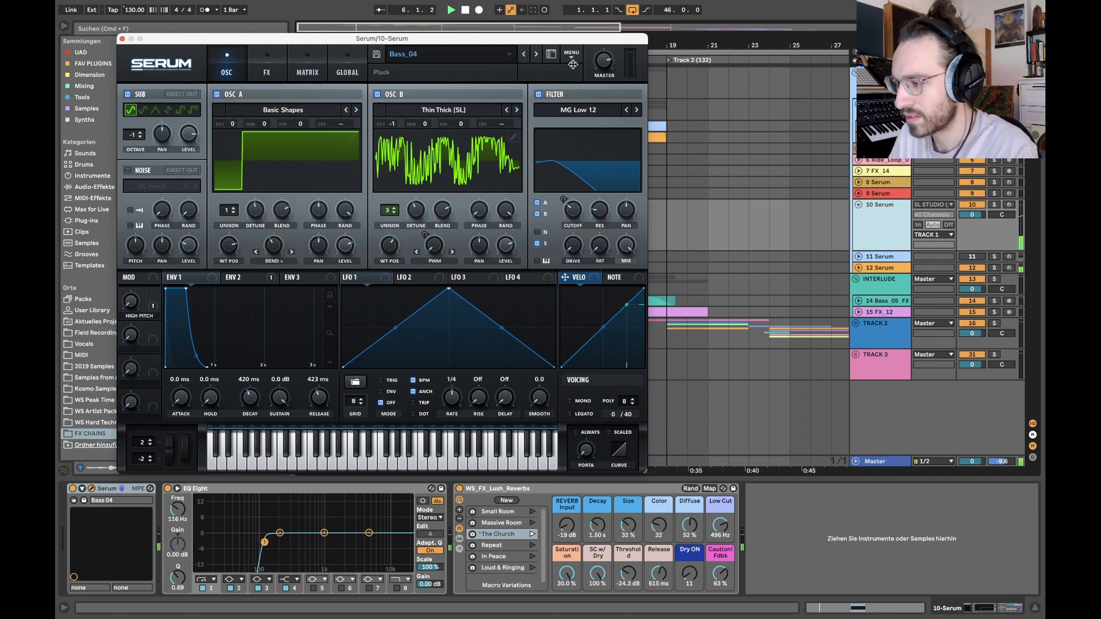
left_click(535, 54)
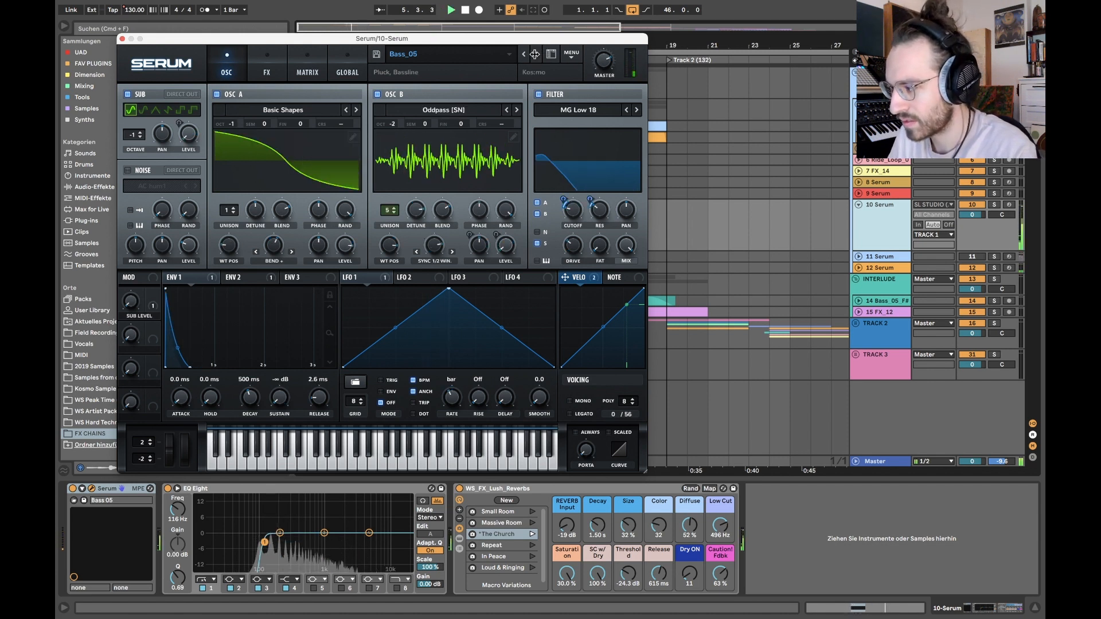
left_click(535, 54)
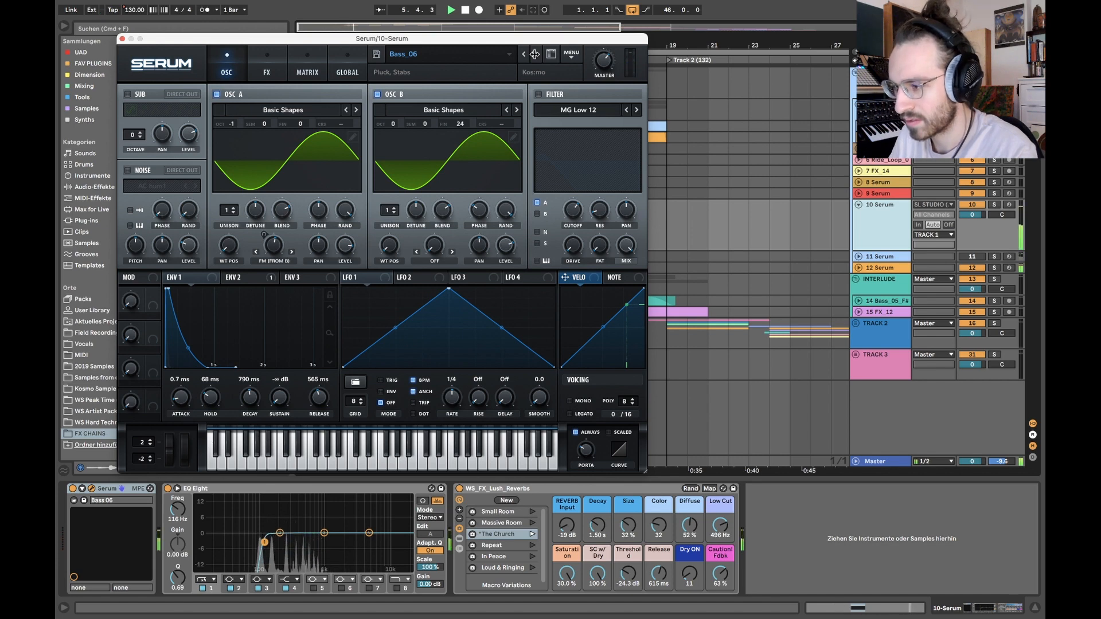
left_click(535, 53)
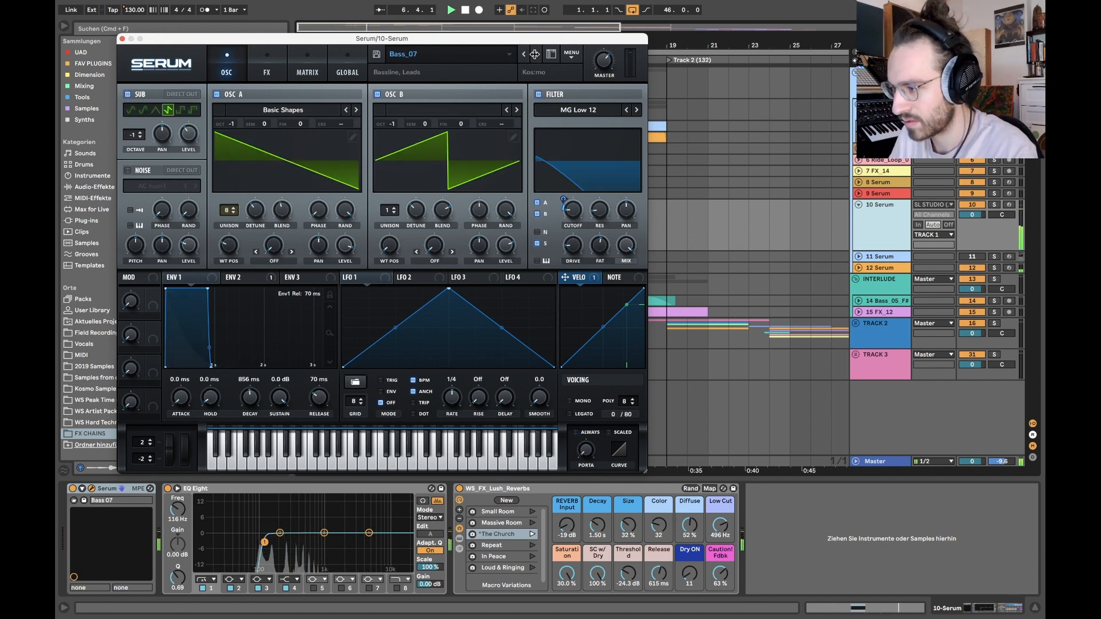
left_click(535, 54)
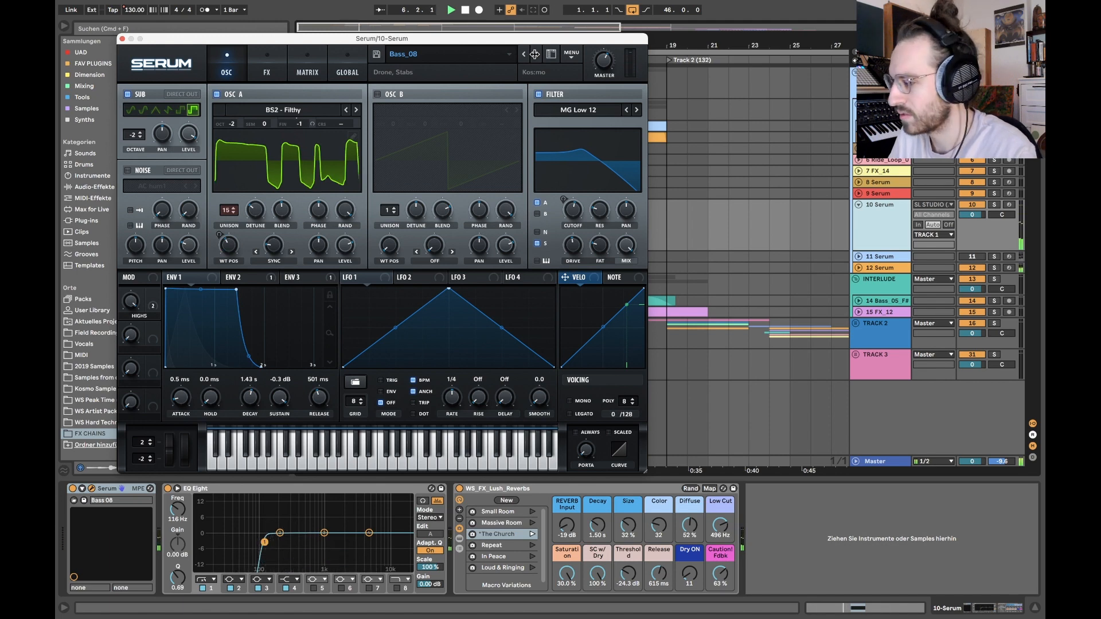
left_click(535, 54)
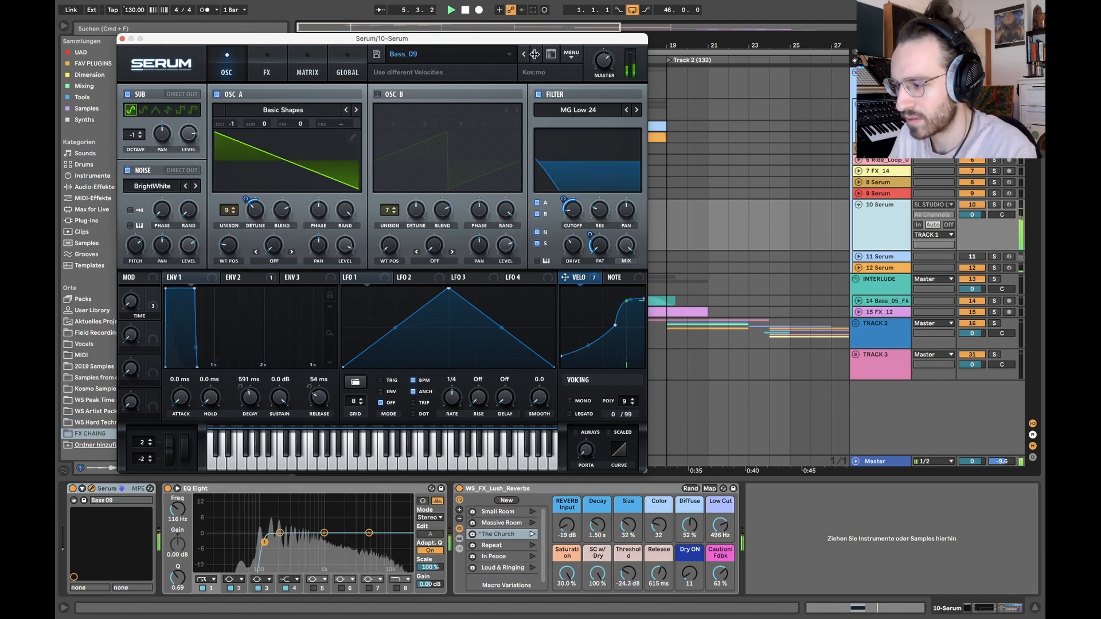
mouse_move(572, 209)
left_mouse_down()
mouse_move(571, 180)
mouse_move(571, 198)
left_mouse_up()
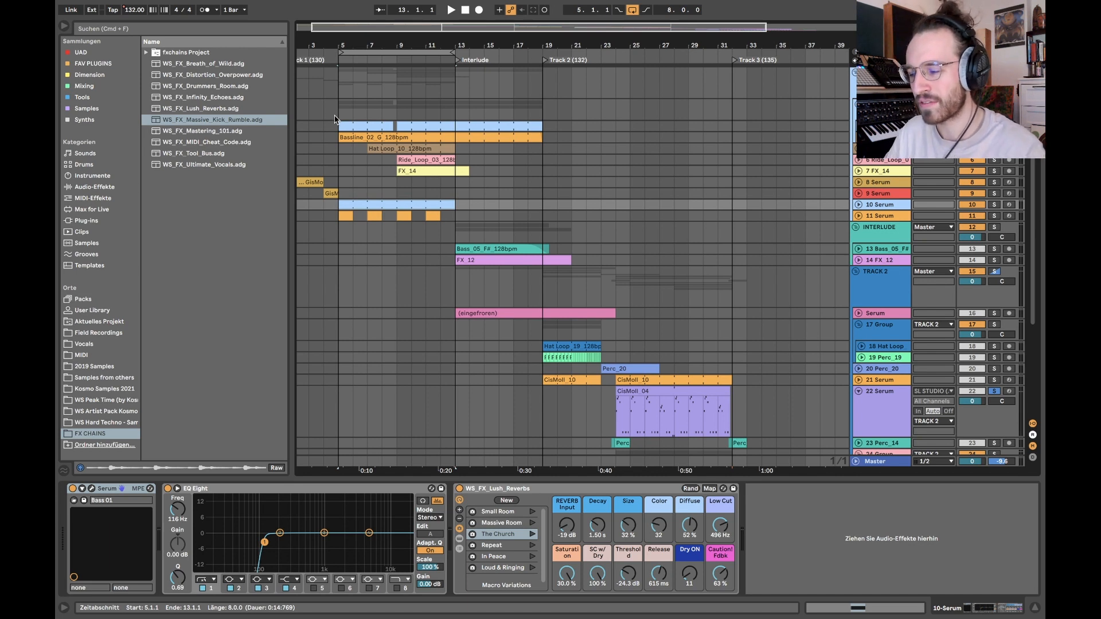
Step: Insert a new MIDI track below the ride track and load the WS_FX_MIDI_Cheat_Code rack on it
left_click(873, 161)
key("super+shift+t")
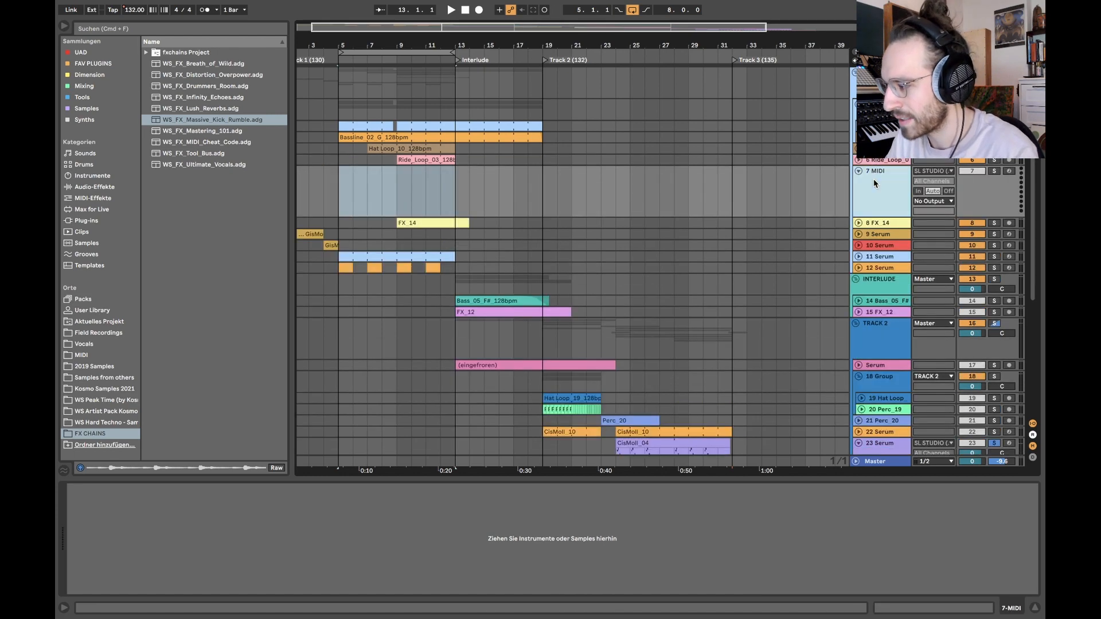
double_click(213, 143)
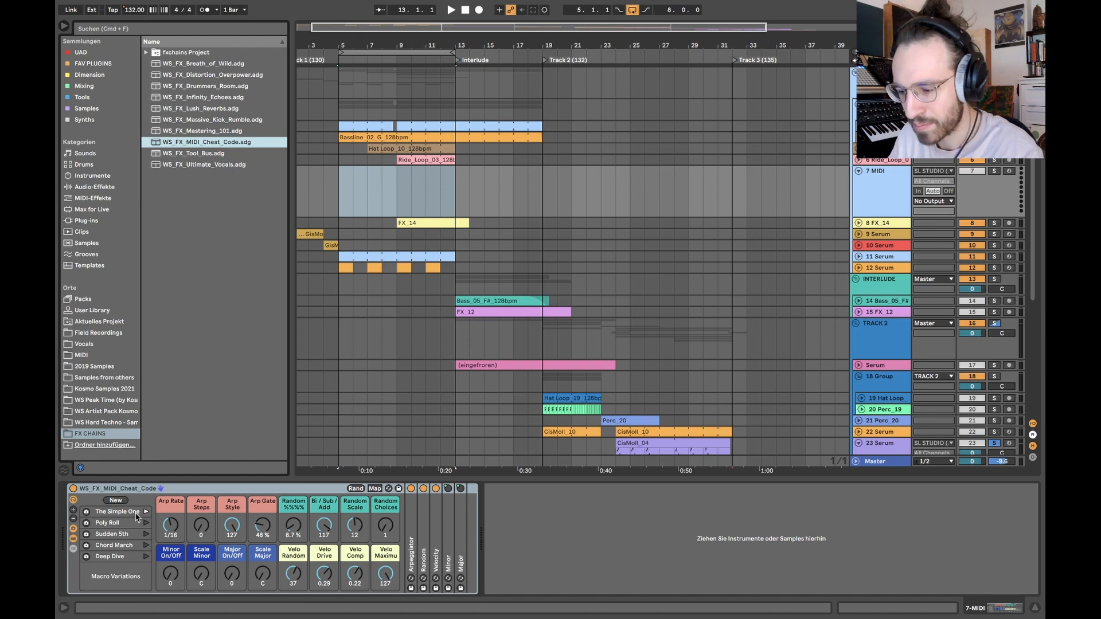
Step: Add a Serum instrument to the new MIDI track and load the Lead_05 preset from the user's Weltsound Peak Time presets
left_click(85, 122)
left_click(172, 424)
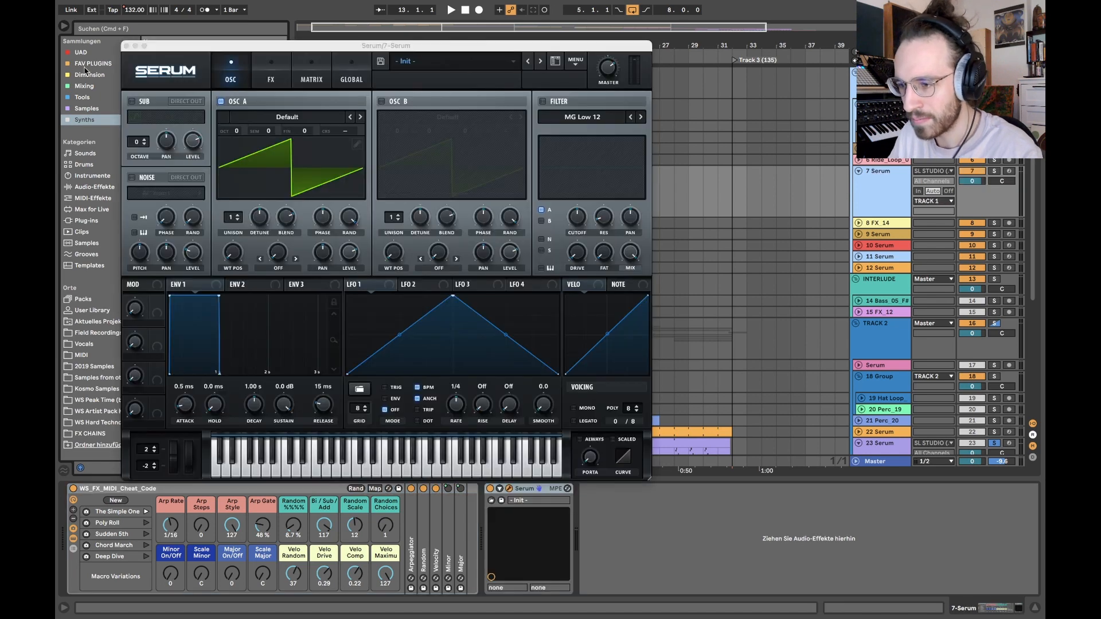
left_click(450, 62)
mouse_move(457, 207)
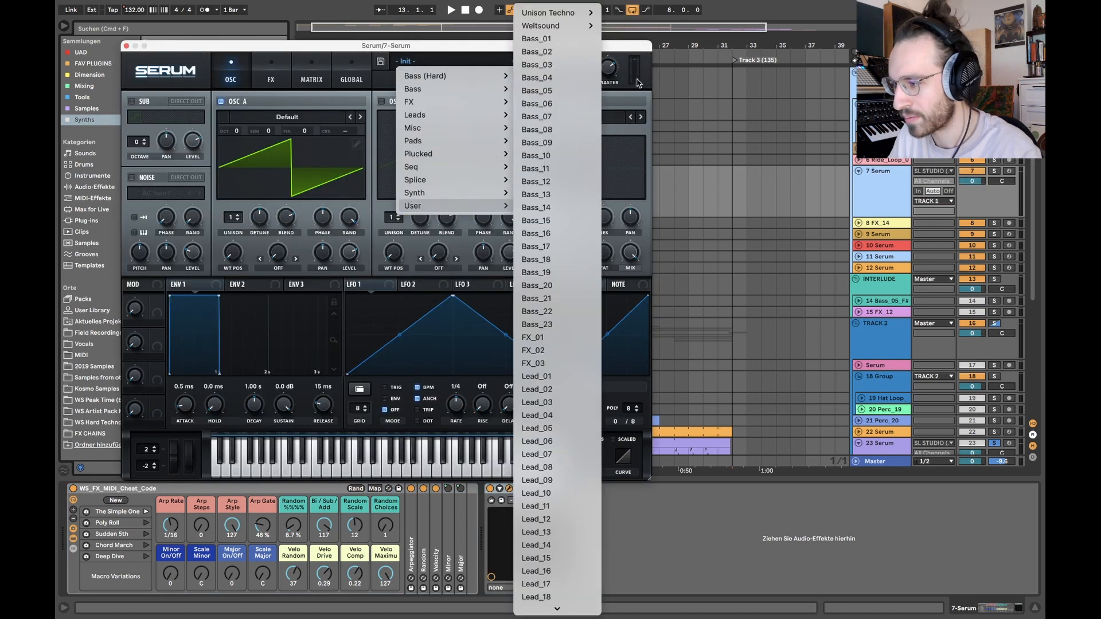
mouse_move(565, 28)
mouse_move(622, 50)
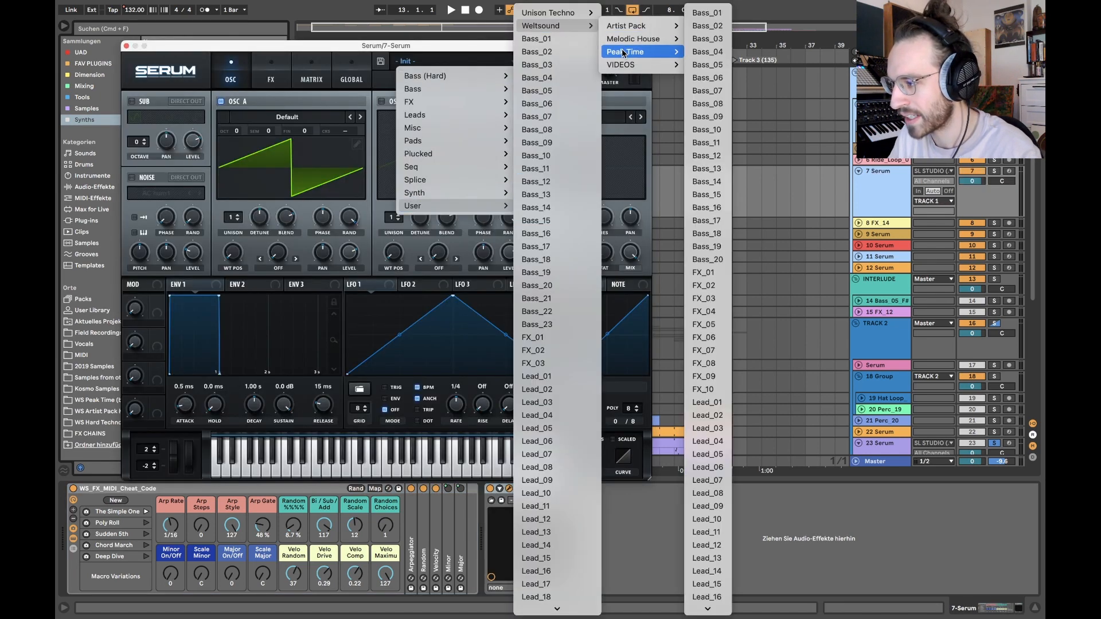
left_click(713, 274)
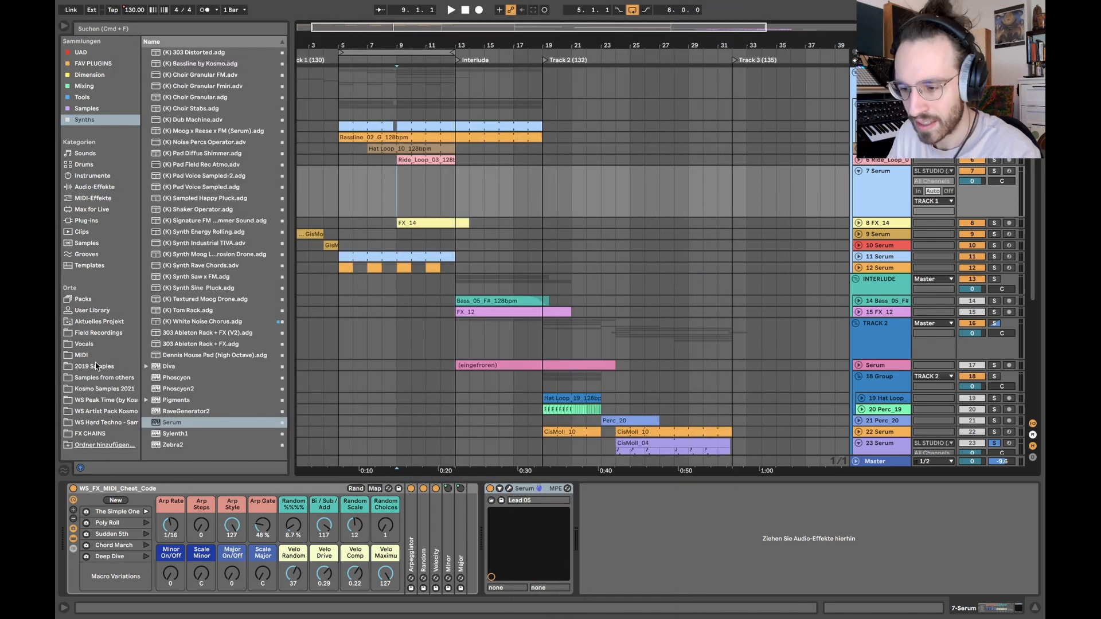
Step: Place the GisMoll_03 chord file from the MIDI collection's GisMoll/BDur folder on the 7 Serum track at bar 9
left_click(82, 355)
left_click(153, 96)
left_click(154, 86)
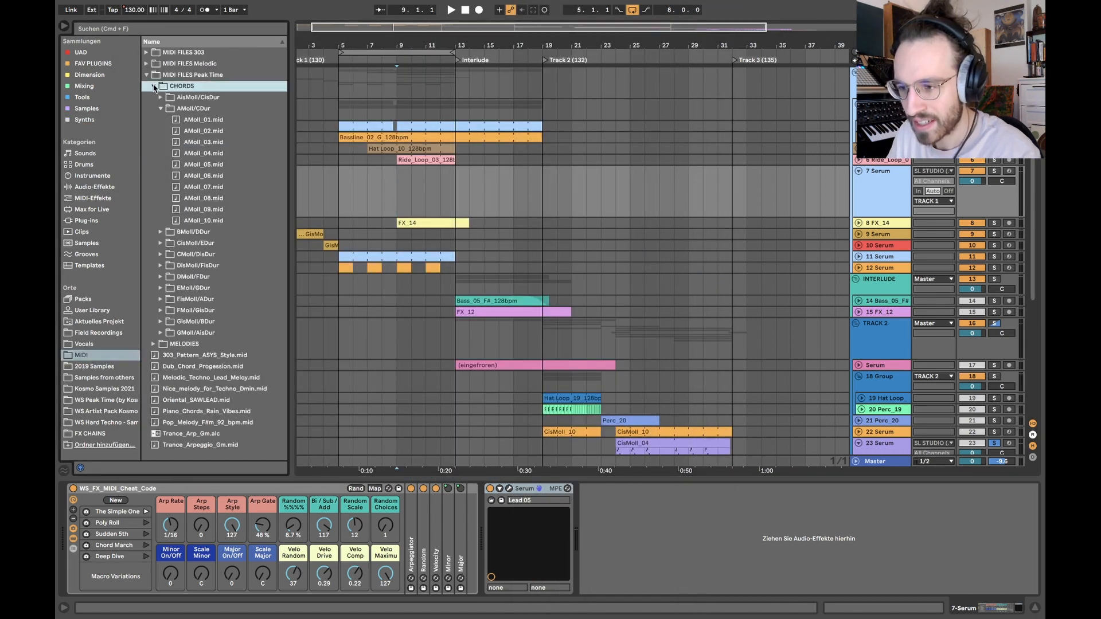
left_click(160, 109)
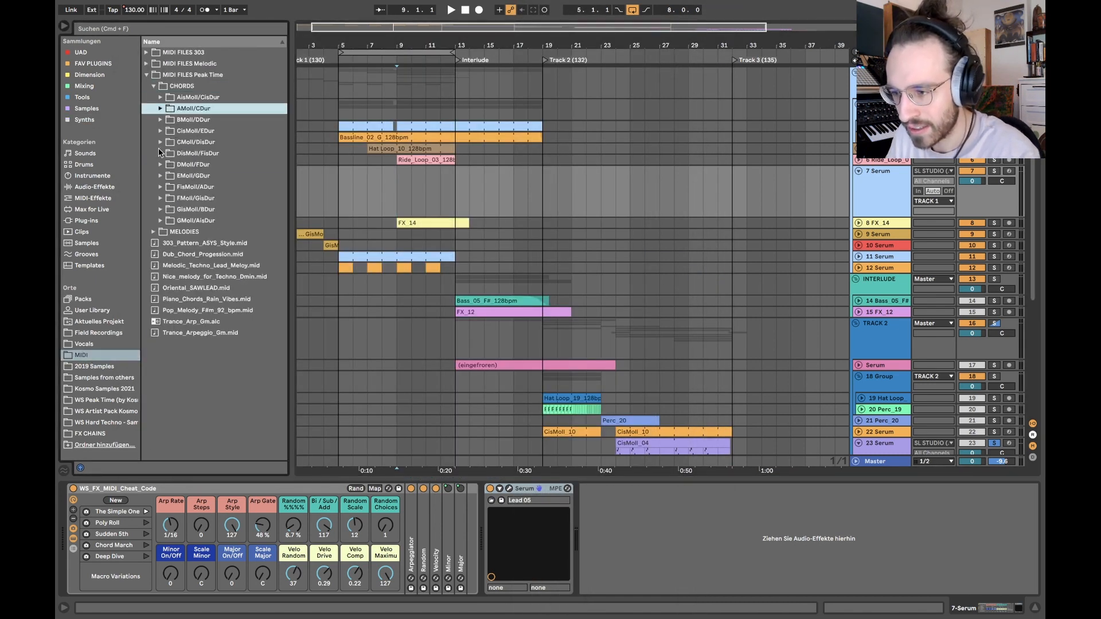
left_click(160, 209)
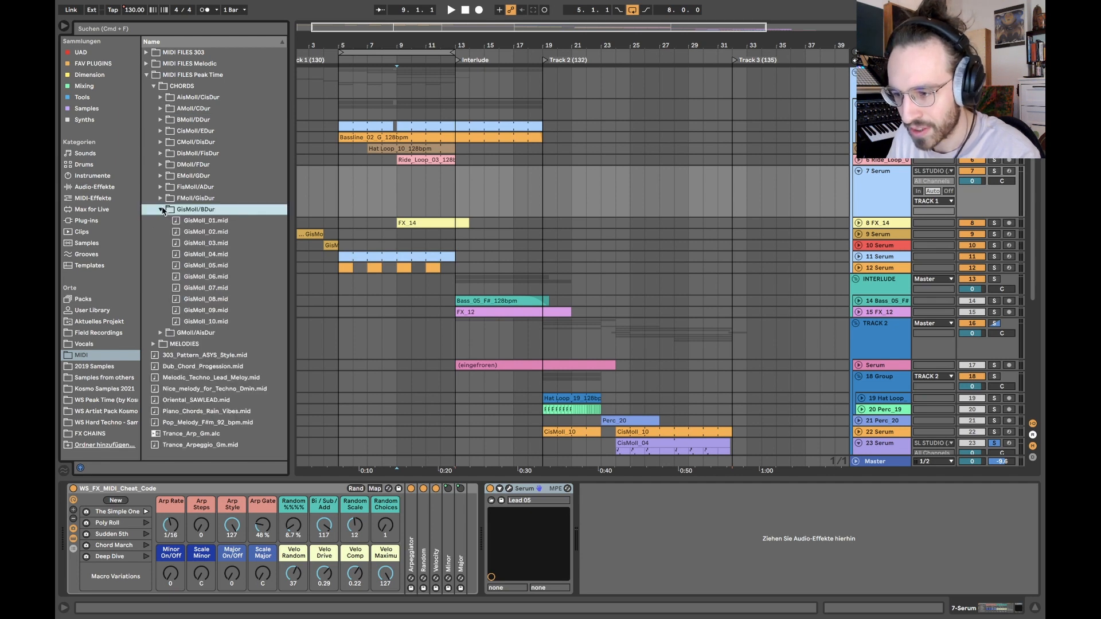
left_click_drag(205, 244, 397, 189)
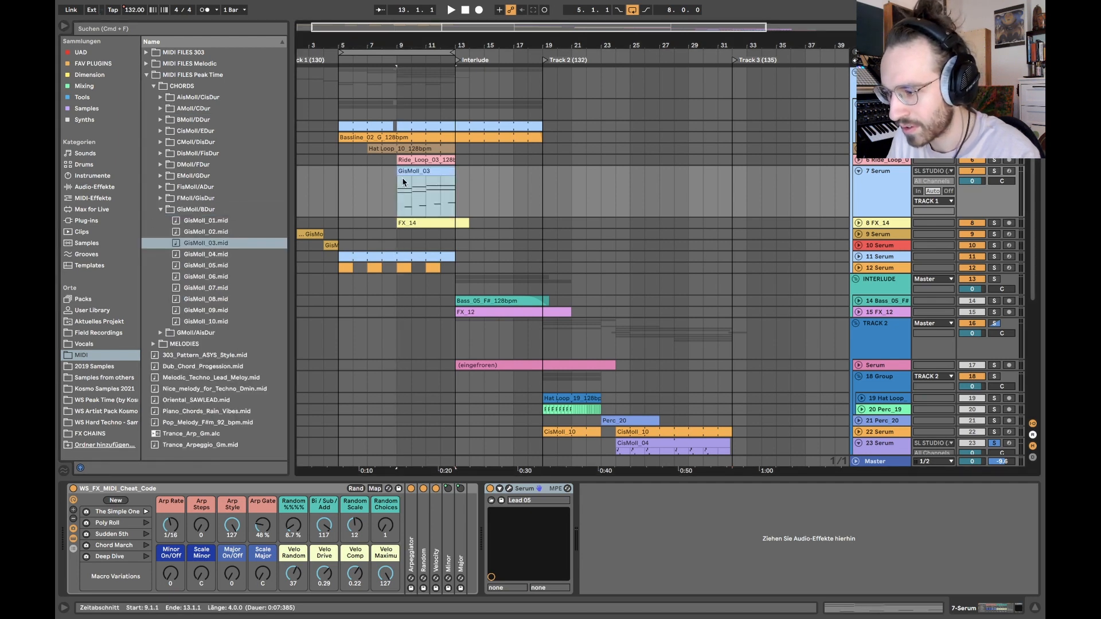
Step: Replace the chord clip on the 7 Serum track with GisMoll_05 and GisMoll_08, try GisMoll_01, and undo the last swap
left_click_drag(201, 269, 387, 179)
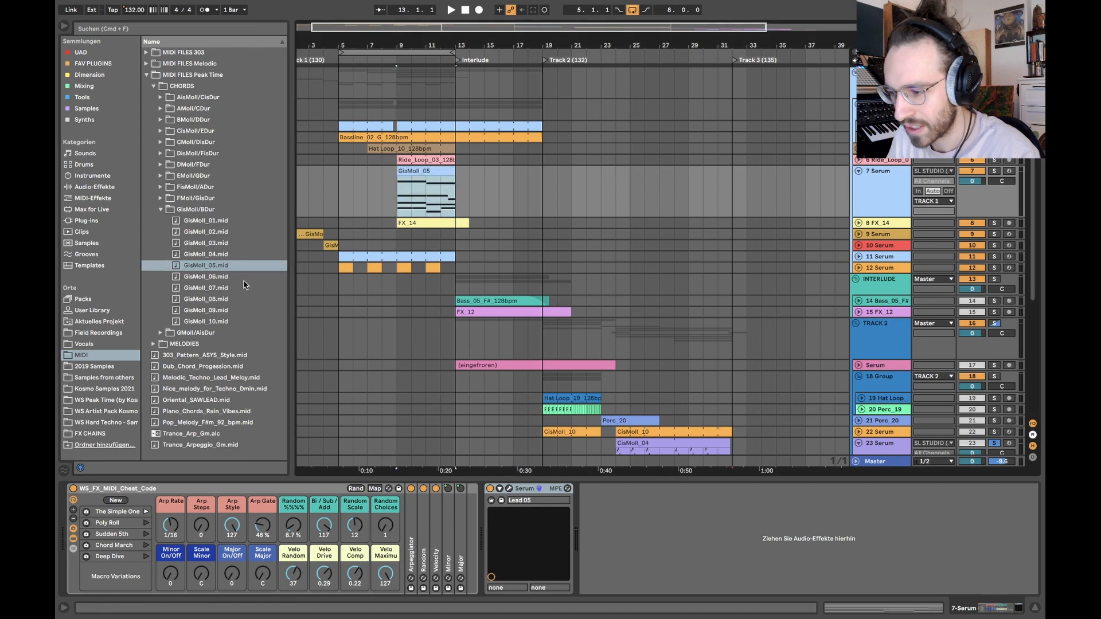
left_click_drag(229, 298, 401, 185)
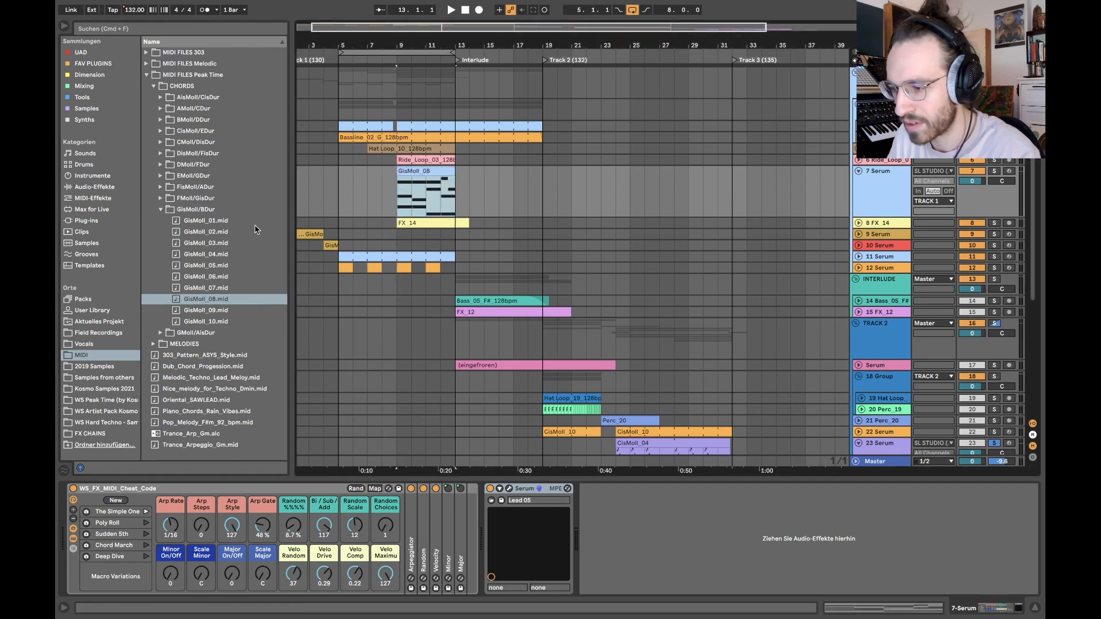
left_click_drag(209, 221, 400, 185)
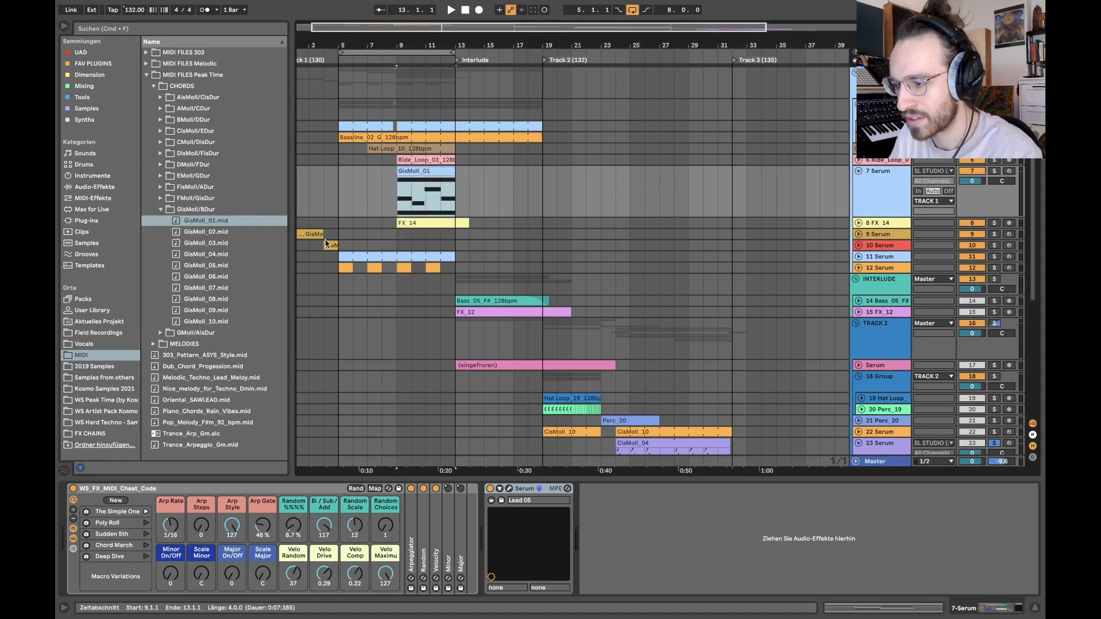
key("super+z")
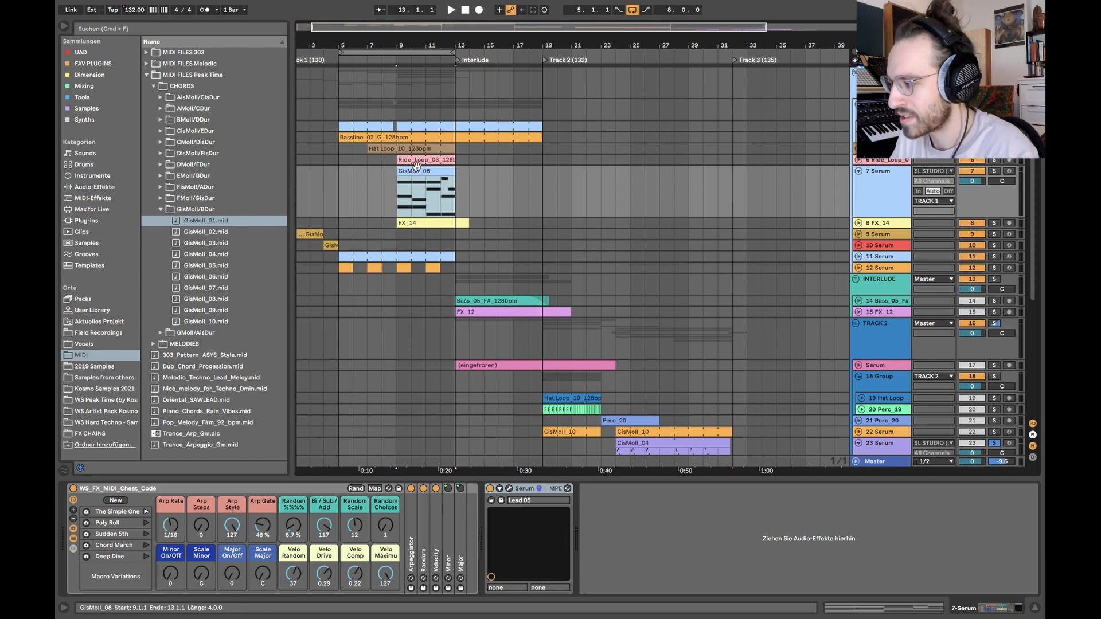
Step: Solo the 7 Serum track and compare the chord clip's playback with the WS_FX_MIDI_Cheat_Code rack bypassed and enabled
left_click(995, 171)
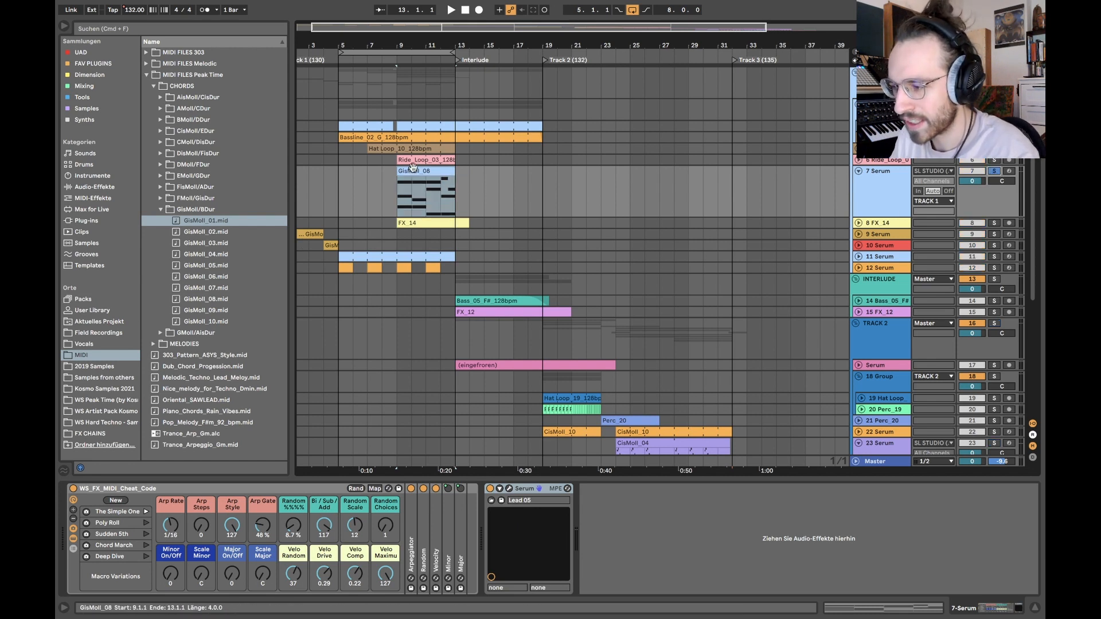
key("space")
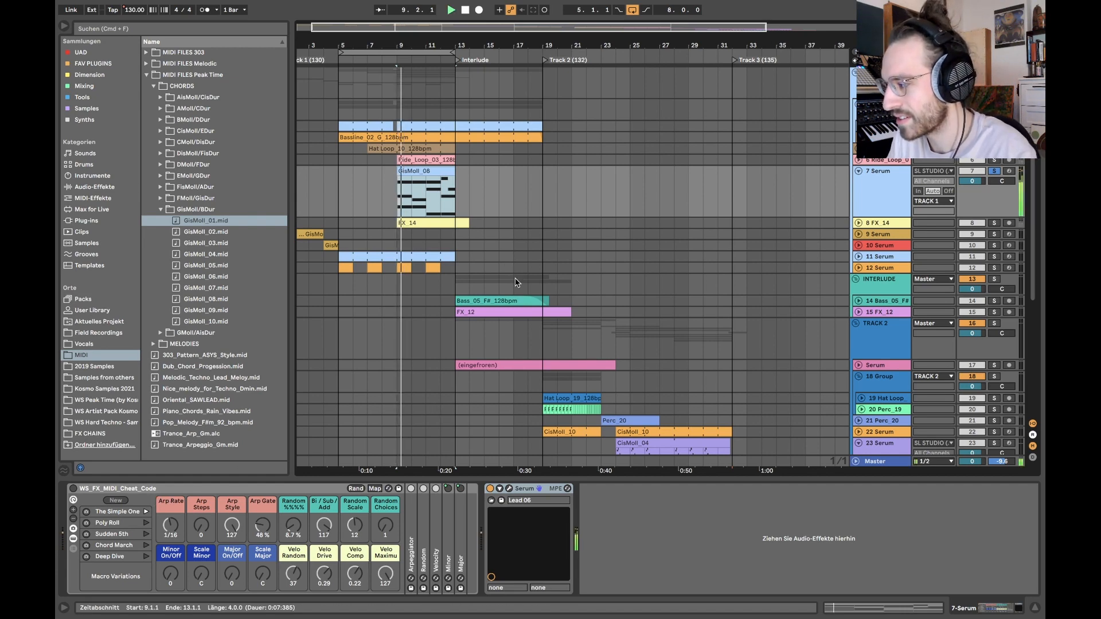
double_click(414, 170)
key("shift+Tab")
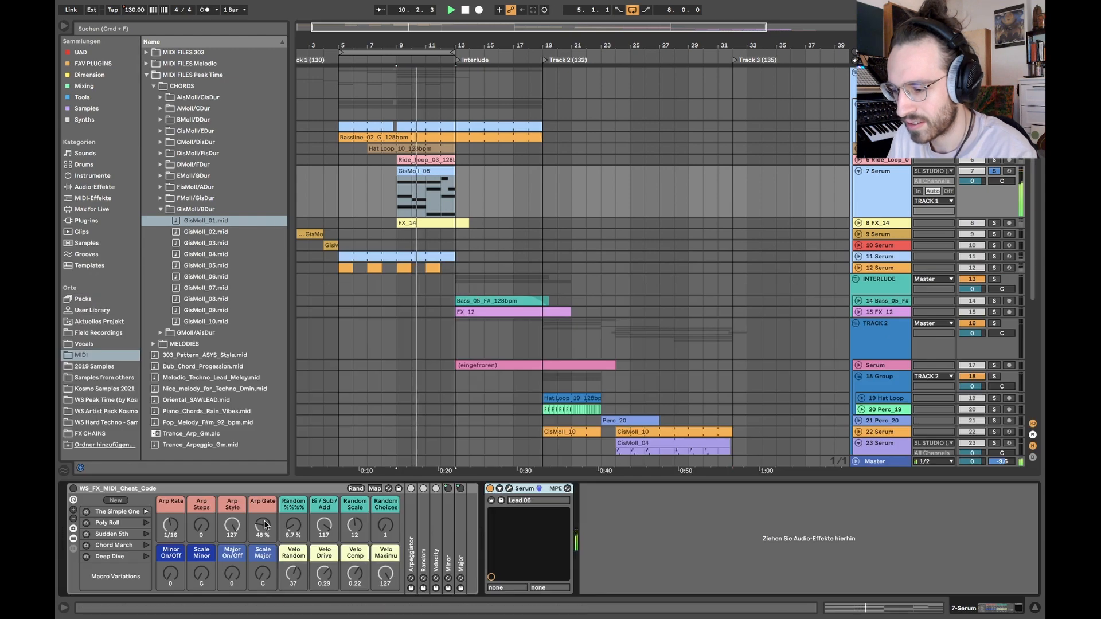
key("space")
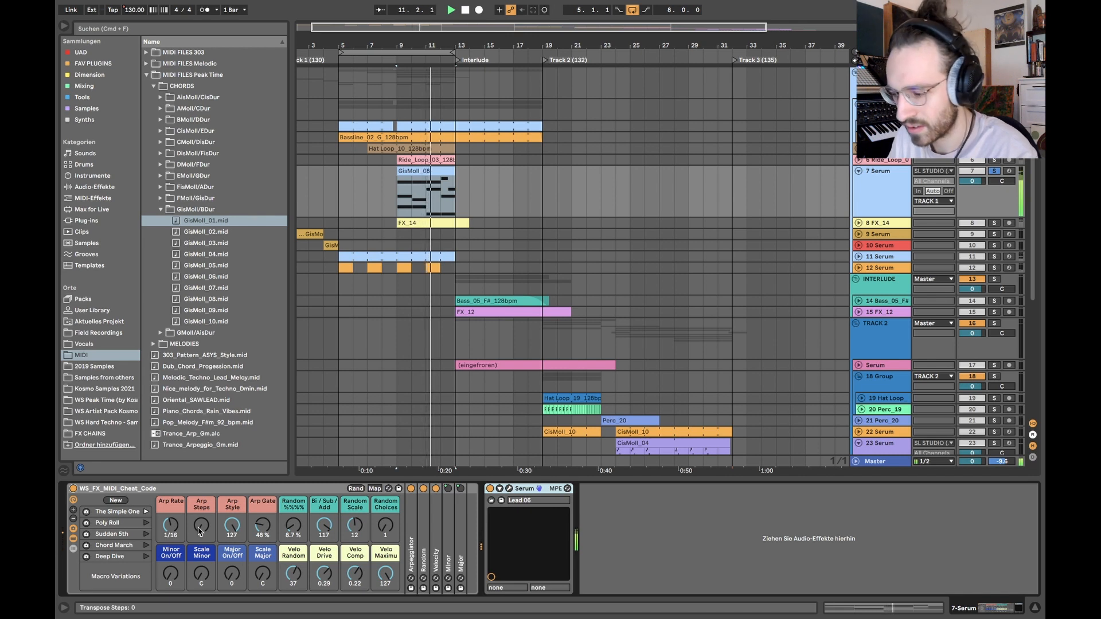
Step: Audition the Poly Roll, Sudden 5th, Chord March and Deep Dive variations of the WS_FX_MIDI_Cheat_Code rack during playback
mouse_move(293, 526)
left_mouse_down()
mouse_move(294, 480)
mouse_move(294, 507)
left_mouse_up()
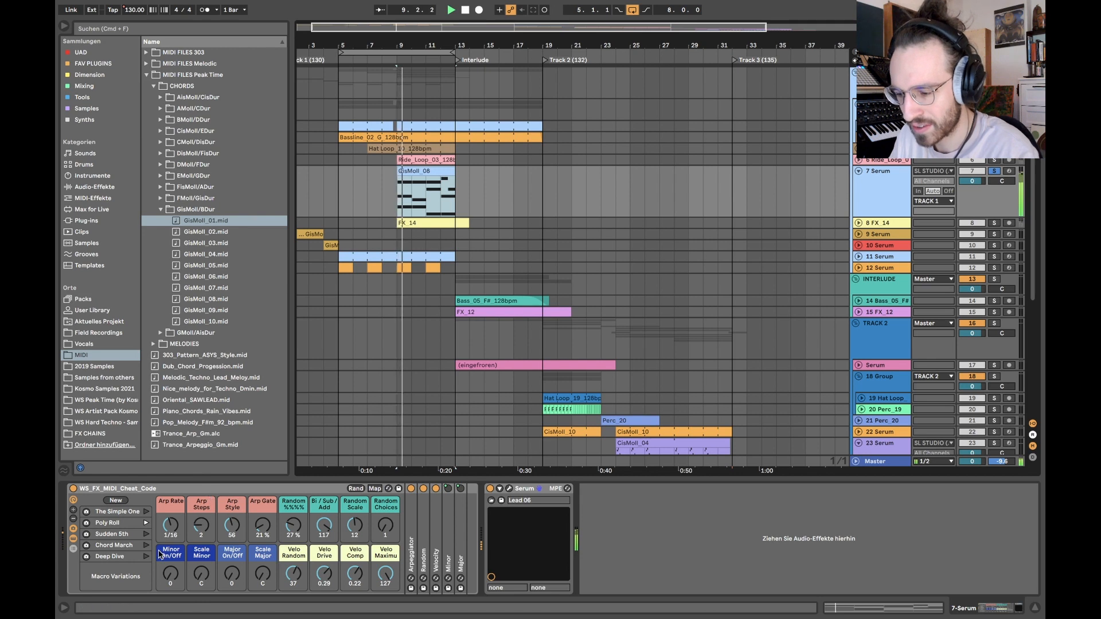
left_click(147, 535)
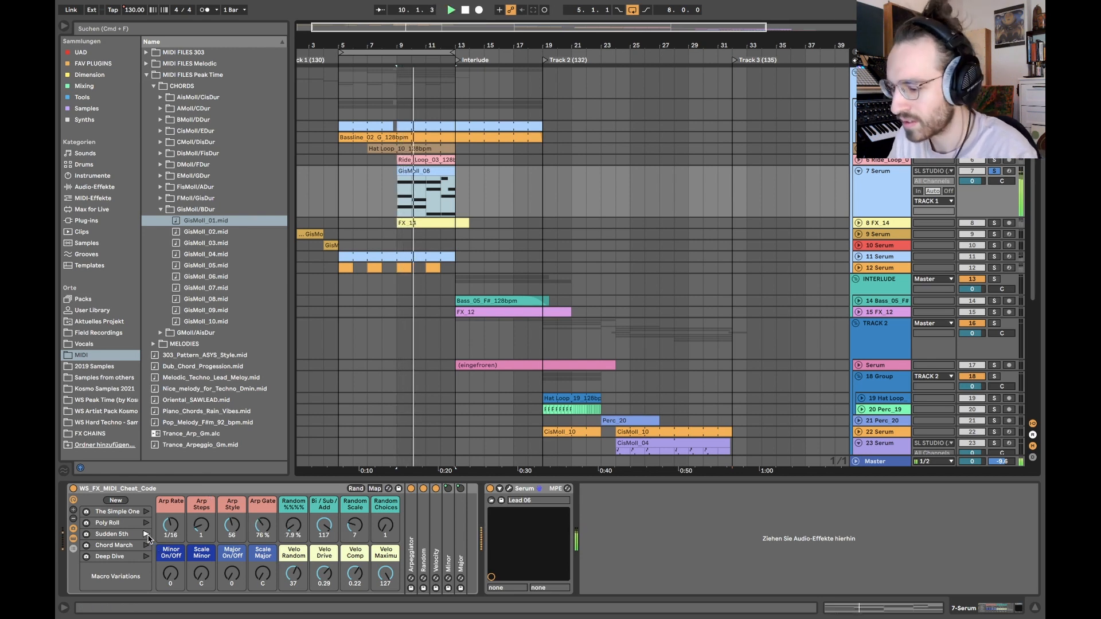
left_click(146, 546)
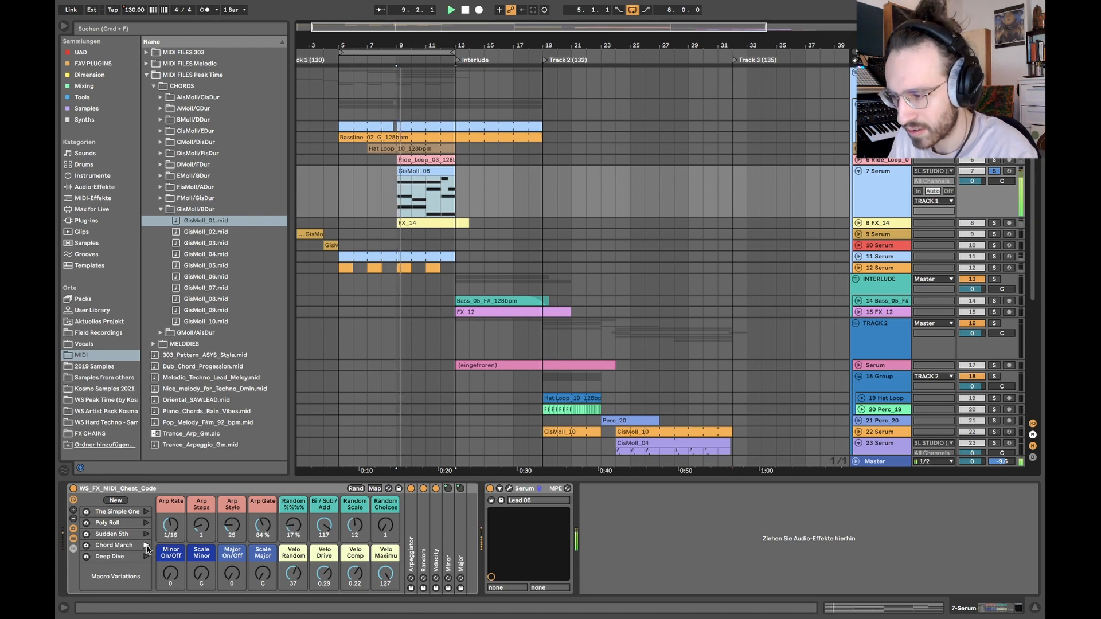
left_click(146, 556)
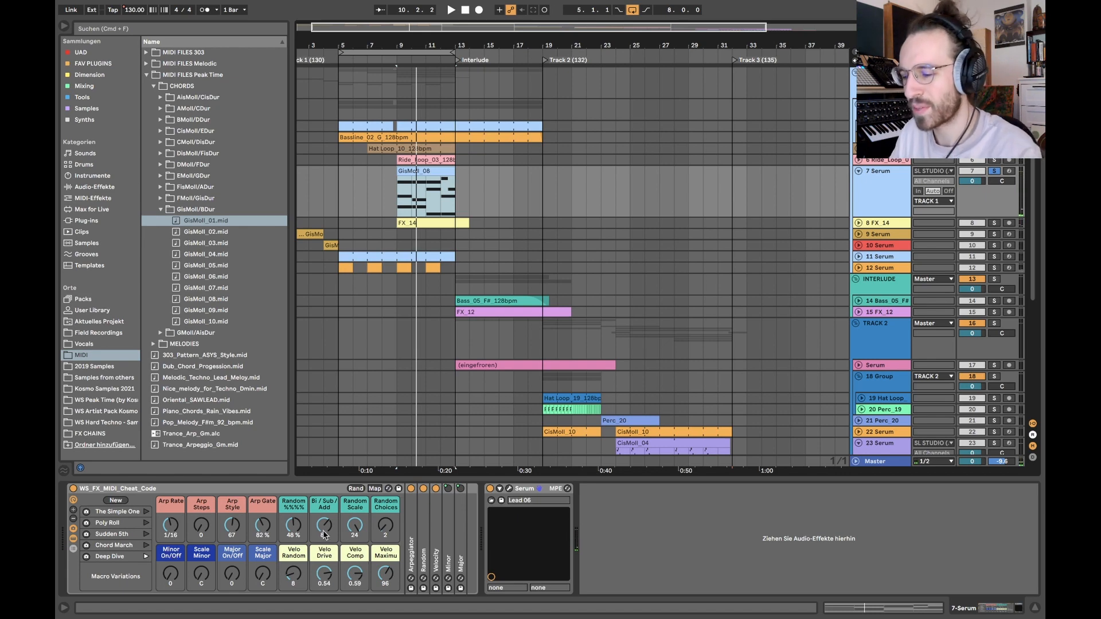
Step: Delete the 7 Serum track and set the playback start to bar 5 on the TRACK 1 group
left_click(892, 191)
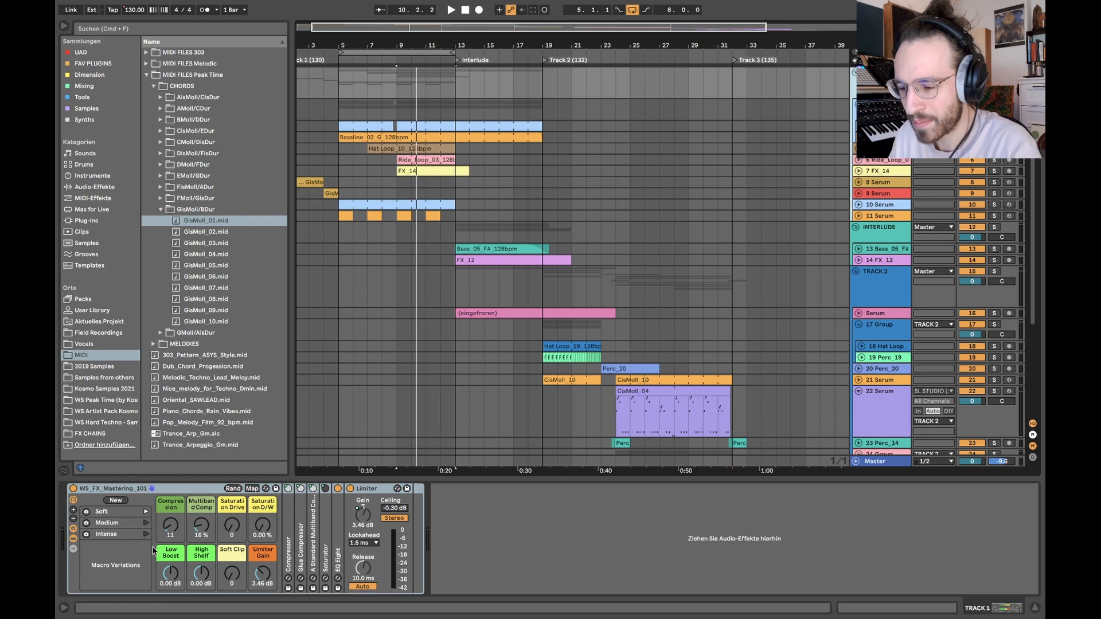
left_click_drag(338, 81, 453, 86)
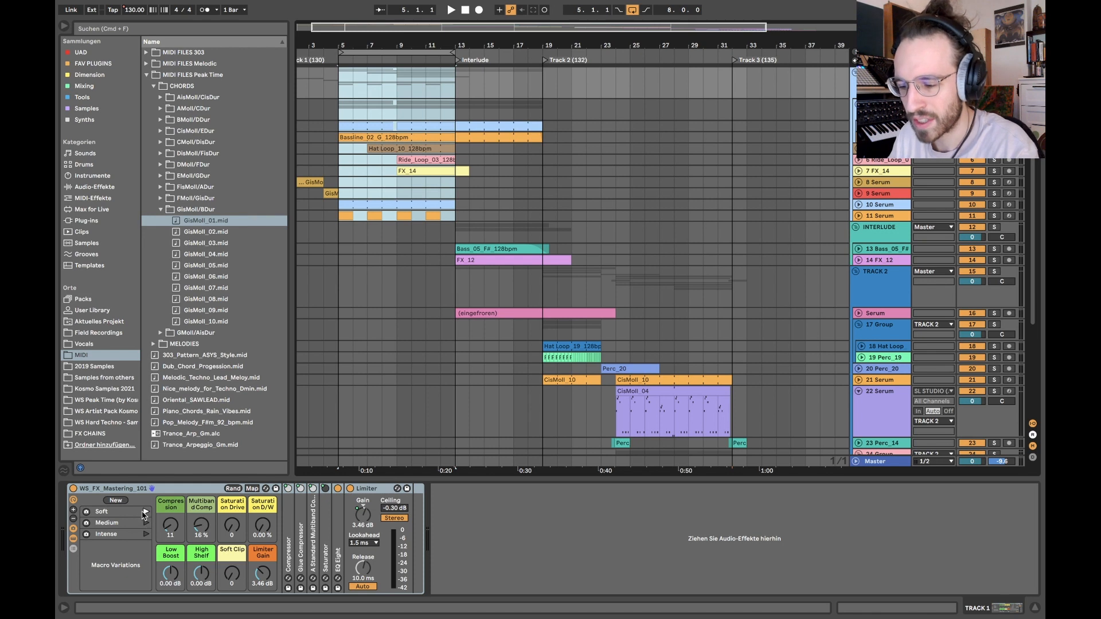
left_click(346, 84)
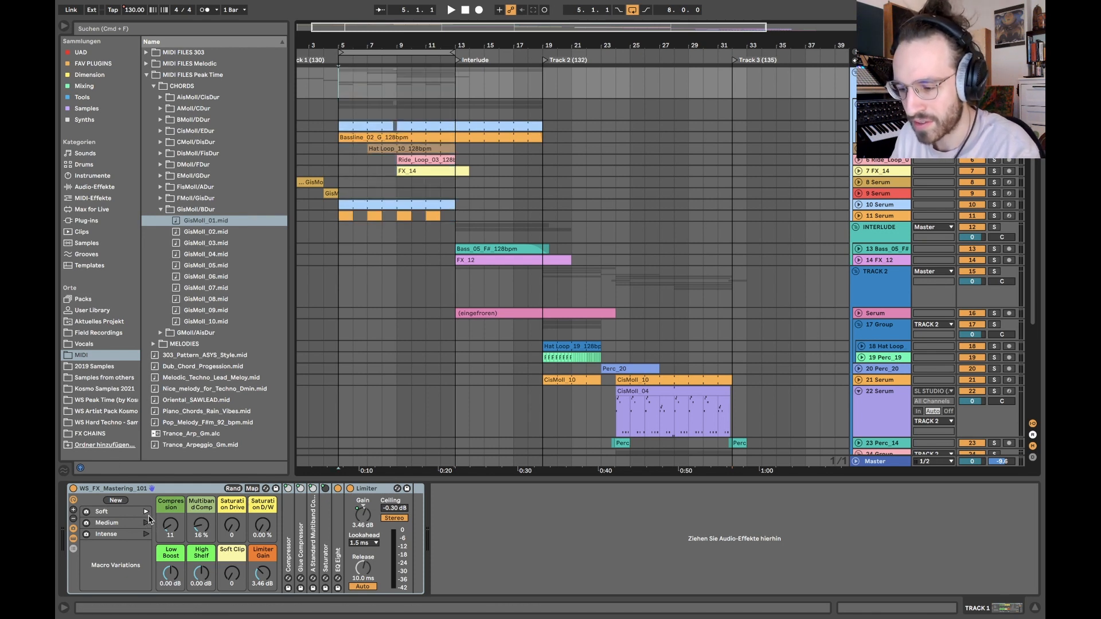
Step: Play TRACK 1 and compare the Intense and Soft variations of its WS_FX_Mastering_101 rack
key("space")
left_click(147, 535)
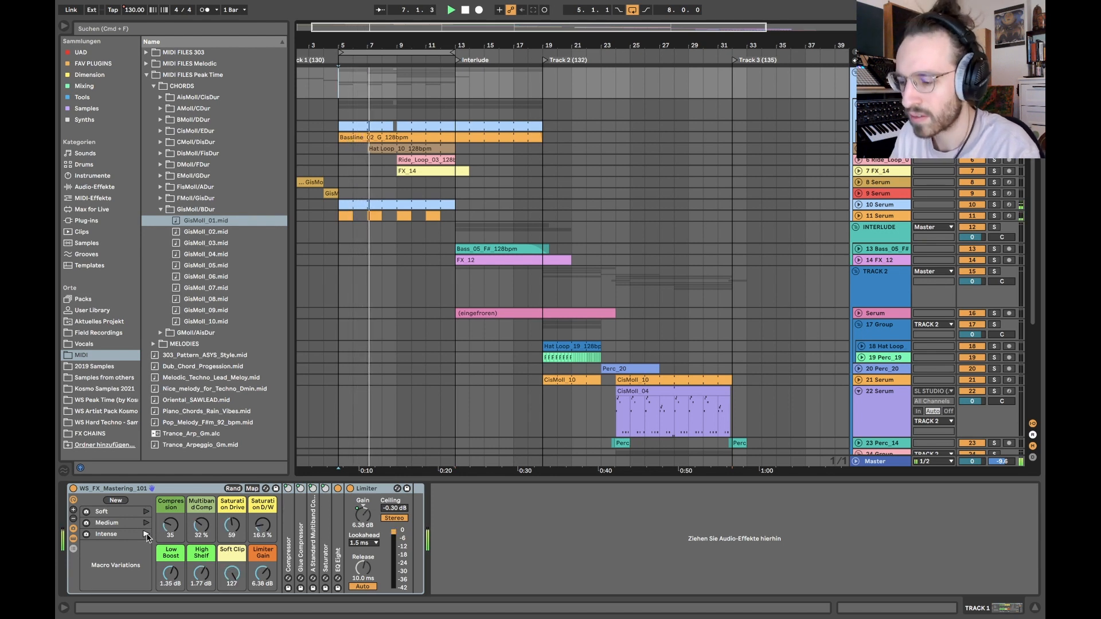
left_click(147, 511)
left_click(147, 535)
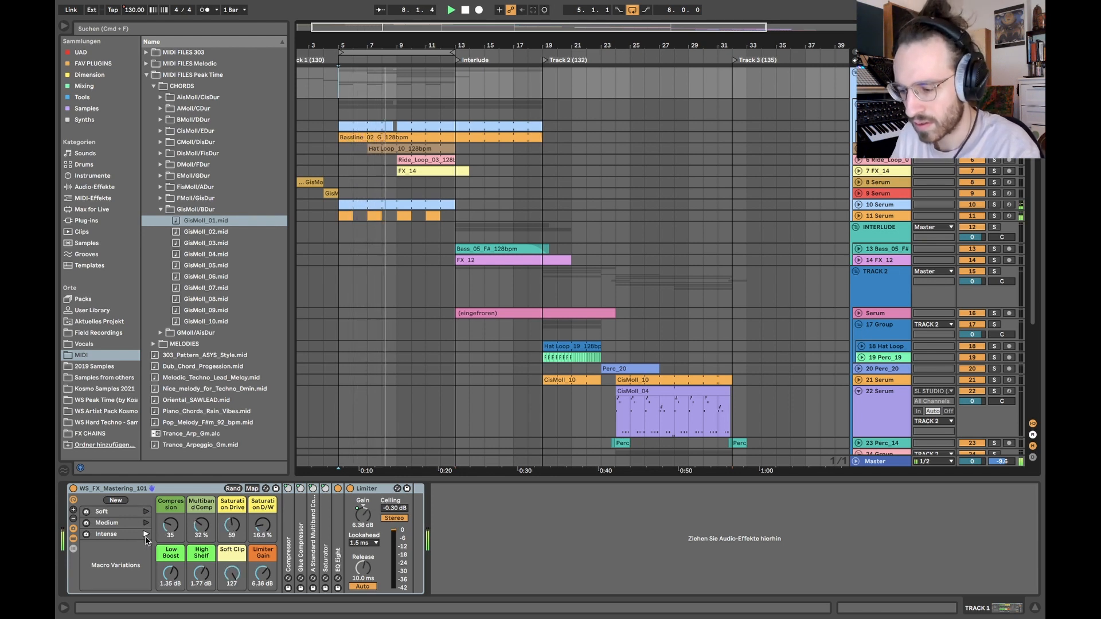
left_click(146, 511)
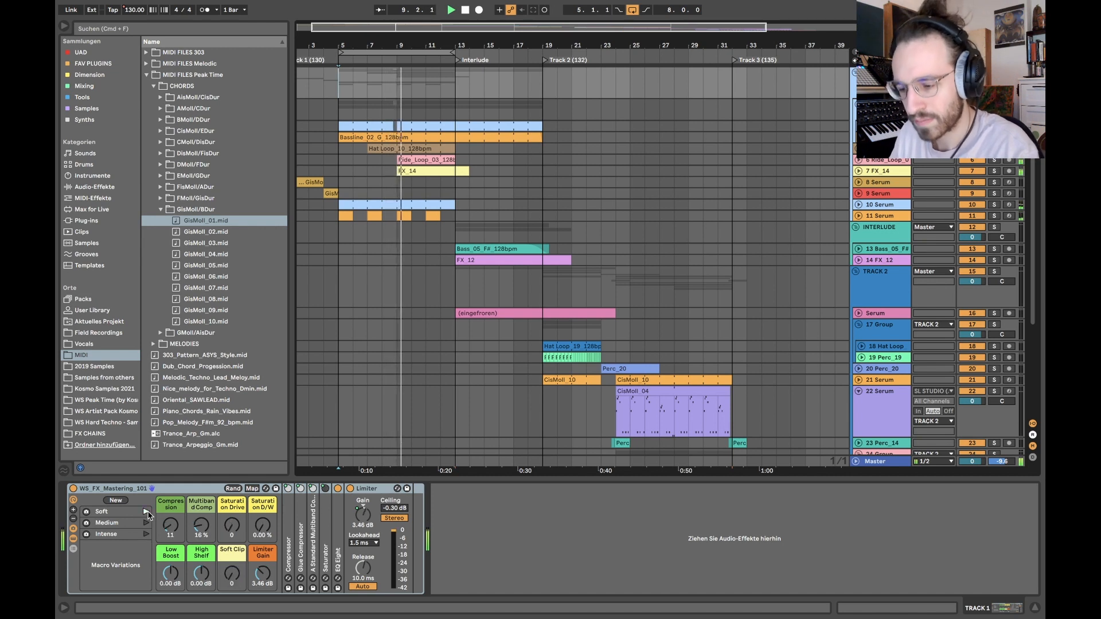